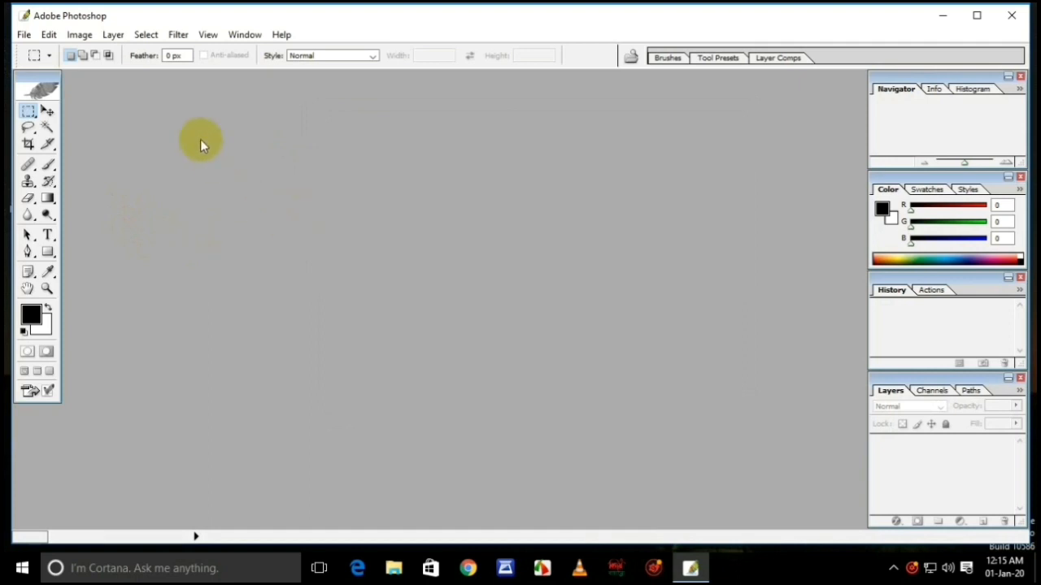
pyautogui.click(178, 37)
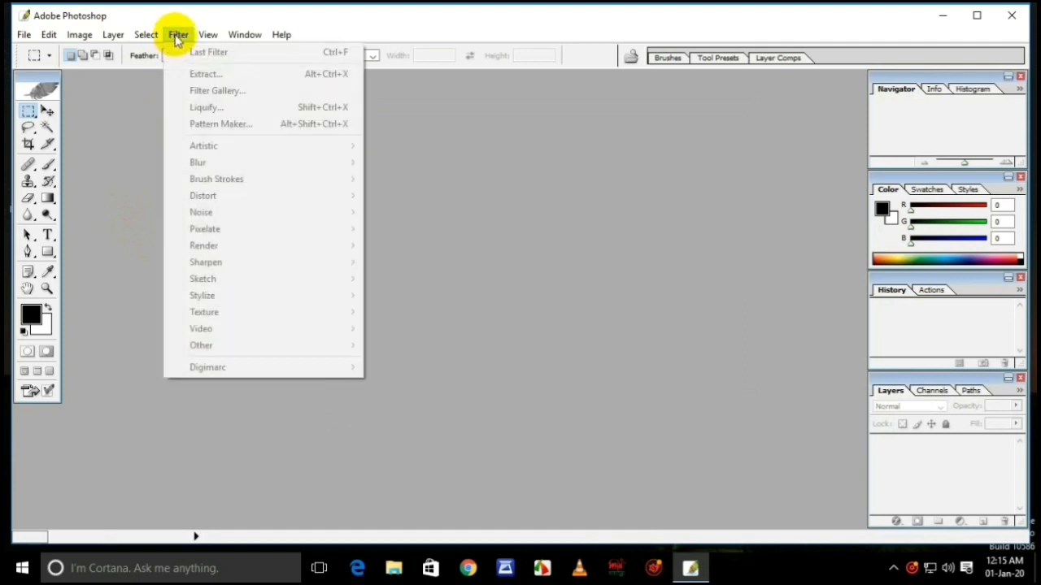
pyautogui.click(414, 168)
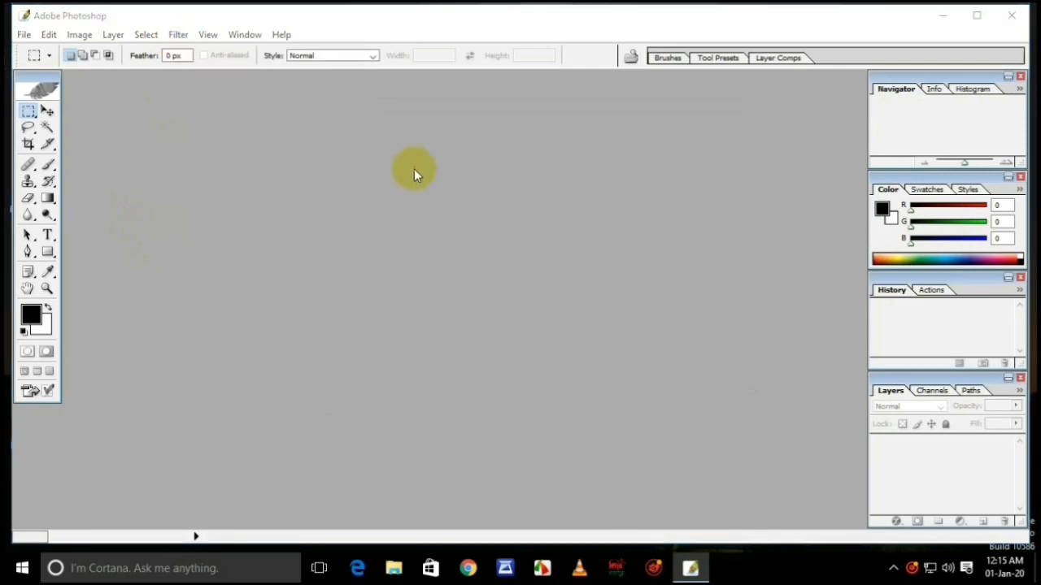
# Open the portrait photo and move its document window away from the tool palette.
pyautogui.doubleClick(414, 169)
pyautogui.doubleClick(428, 126)
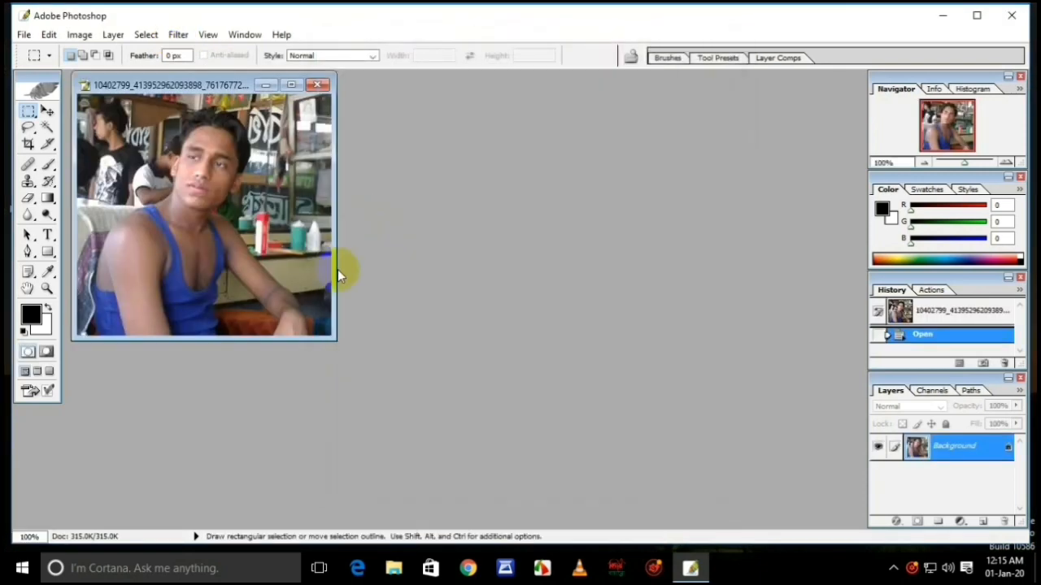
pyautogui.moveTo(174, 84); pyautogui.dragTo(263, 104)
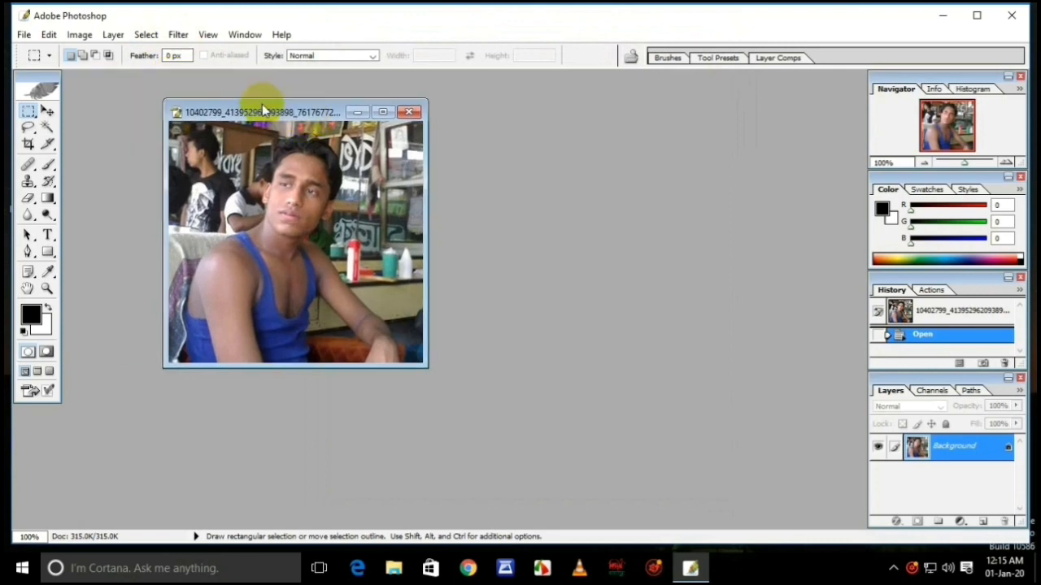
# Examine which filter categories are available for the open photo.
pyautogui.click(178, 34)
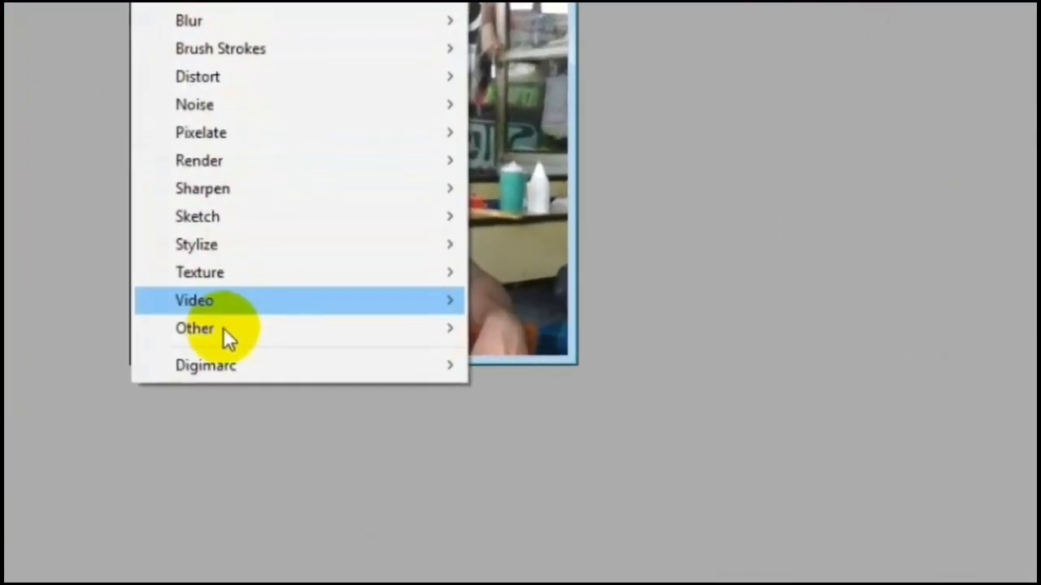
pyautogui.moveTo(183, 366)
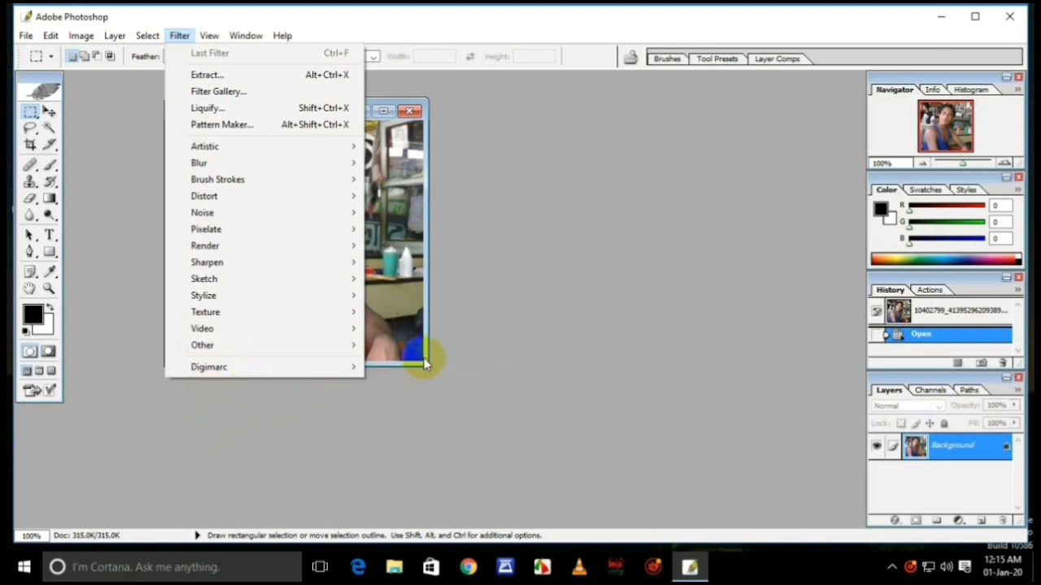
pyautogui.click(527, 240)
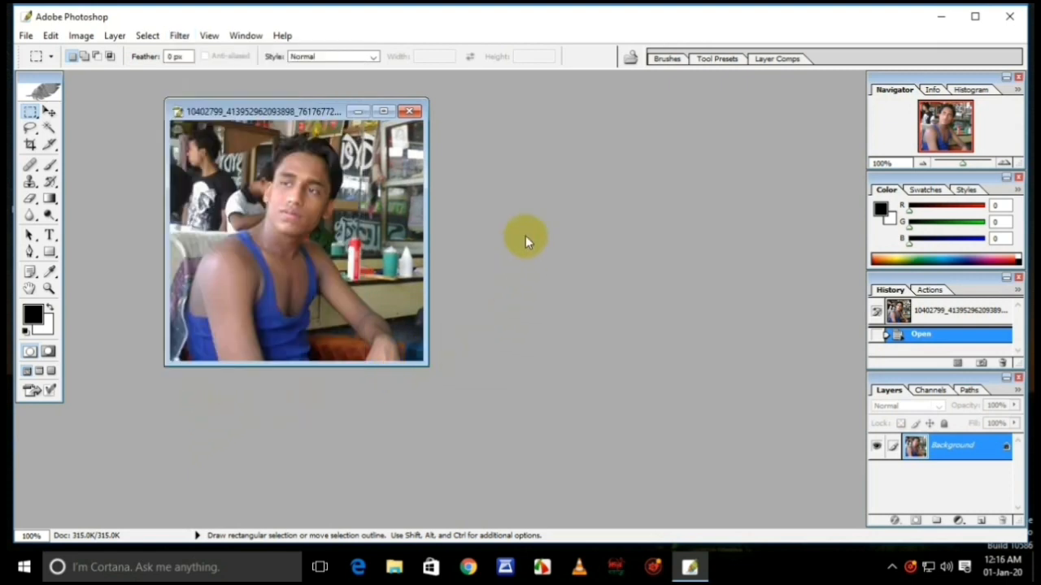
# Switch to the desktop and extract the Grain Surgery 2 archive into its own Grain Surgery 2 folder.
pyautogui.click(942, 17)
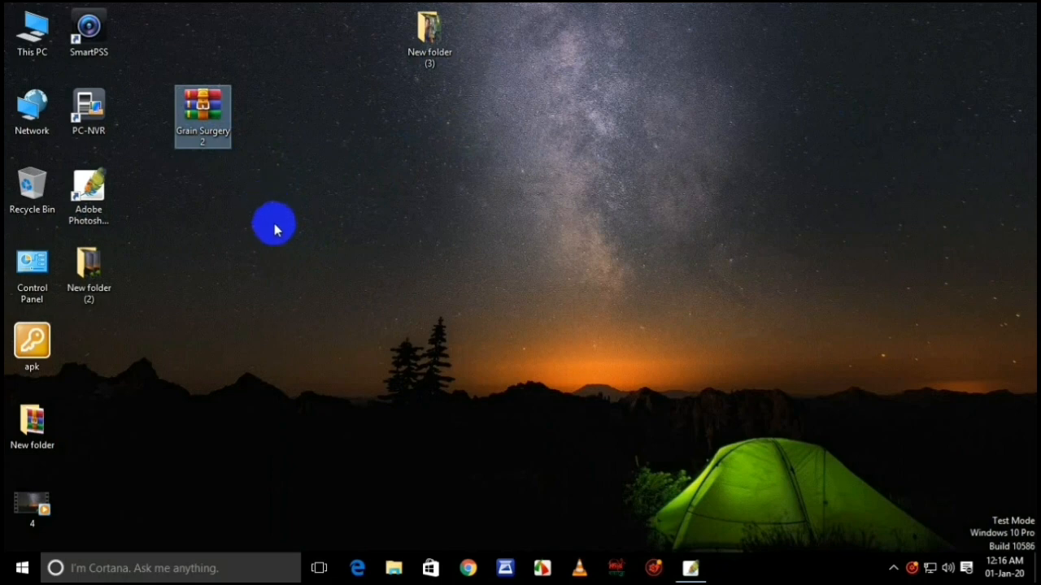
pyautogui.rightClick(273, 112)
pyautogui.click(274, 155)
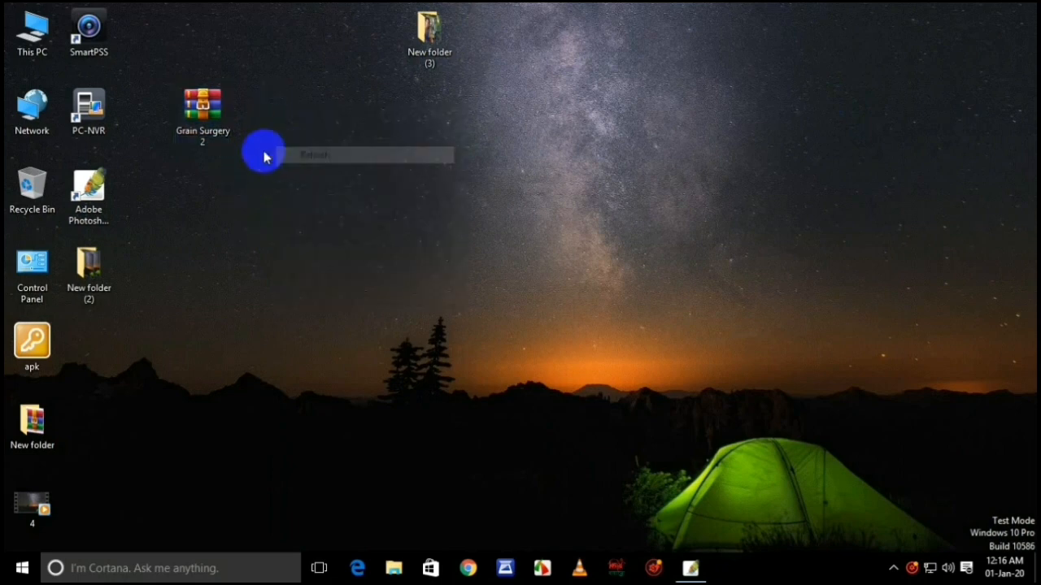
pyautogui.rightClick(195, 105)
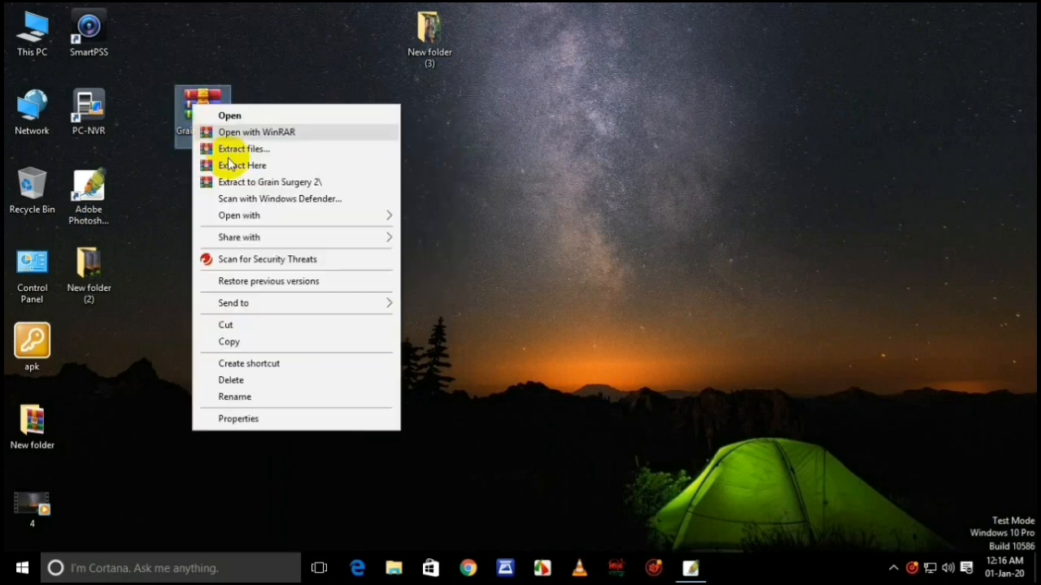
pyautogui.click(237, 182)
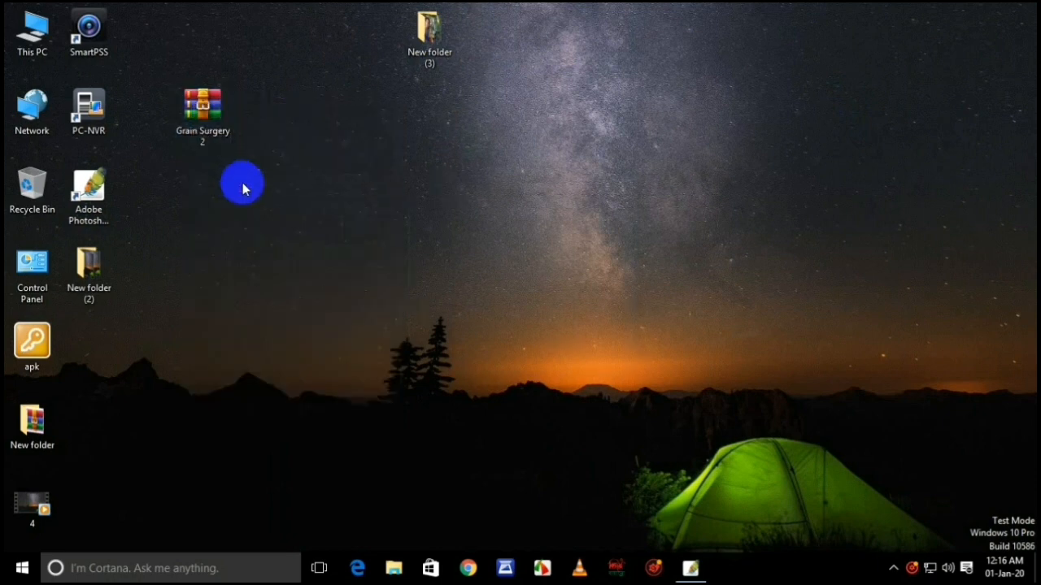
# Move the extracted Grain Surgery 2 folder near its archive on the desktop and check its contents.
pyautogui.click(88, 342)
pyautogui.moveTo(89, 342); pyautogui.dragTo(387, 116)
pyautogui.doubleClick(374, 117)
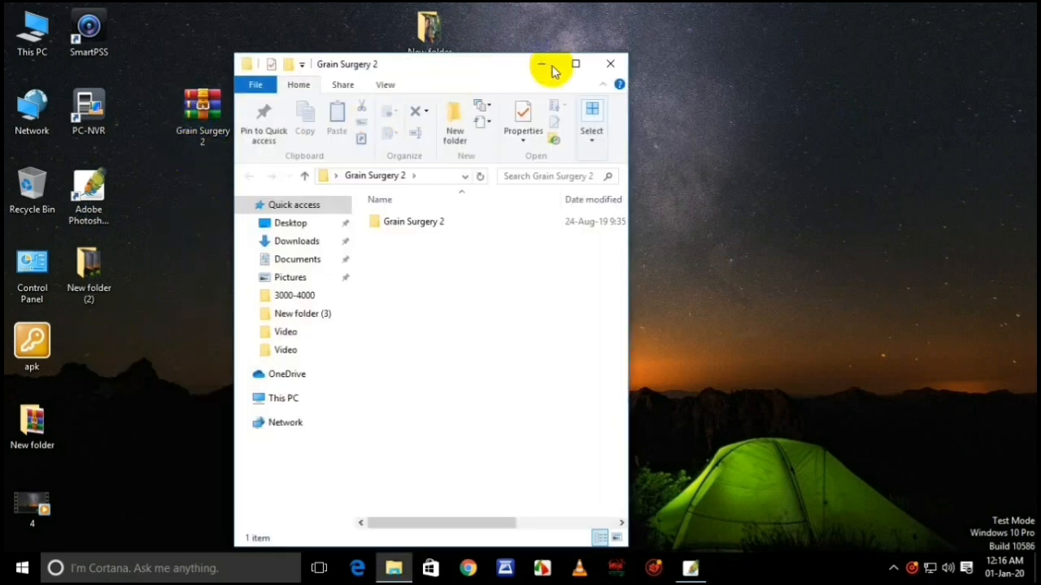
pyautogui.click(609, 62)
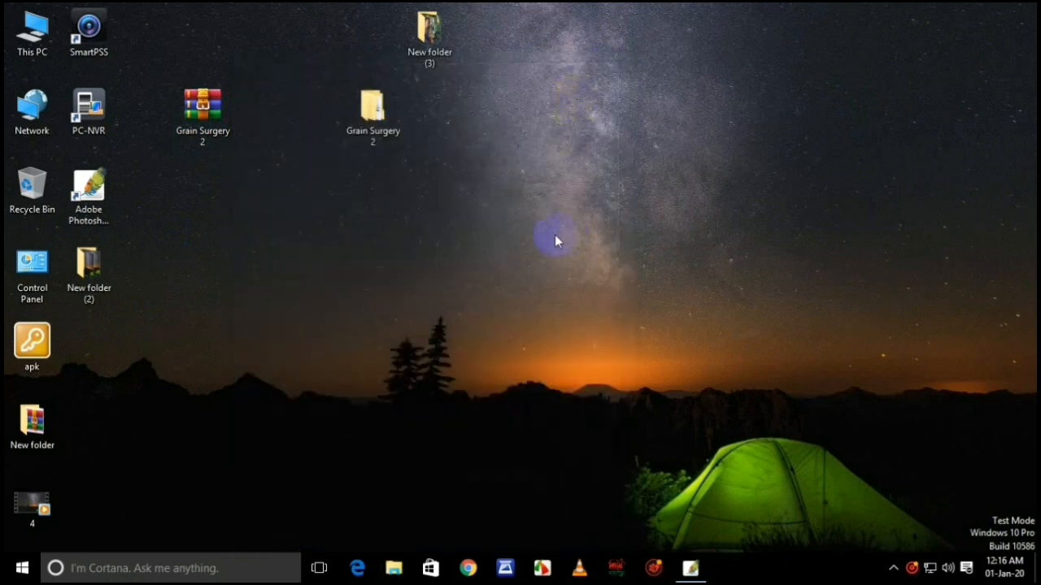
# Open the folder Local Disk (C:) > Program Files (x86) > Adobe > Photoshop CS > Plug-Ins > Filters in File Explorer.
pyautogui.doubleClick(33, 31)
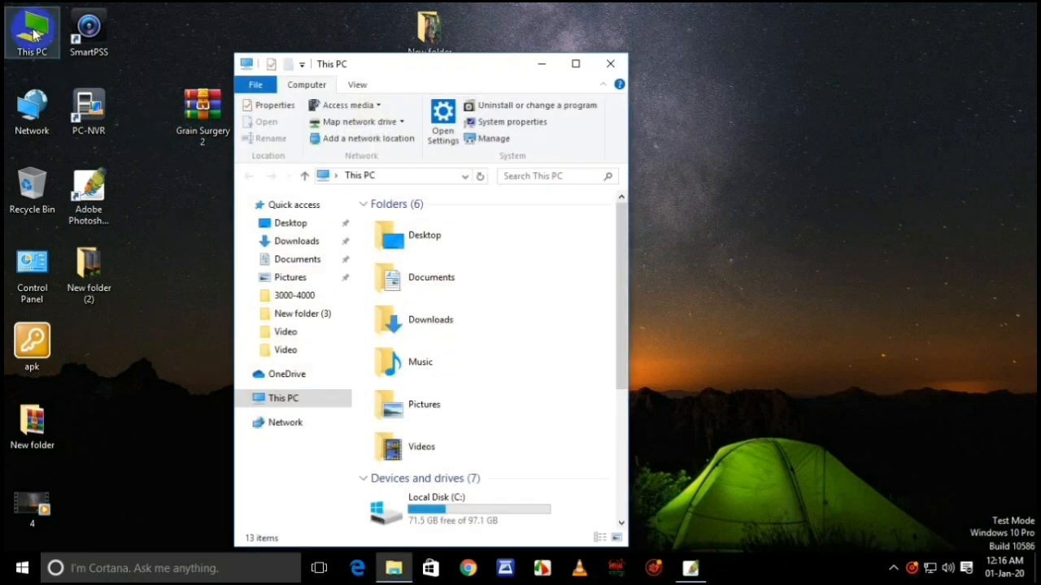
pyautogui.click(575, 65)
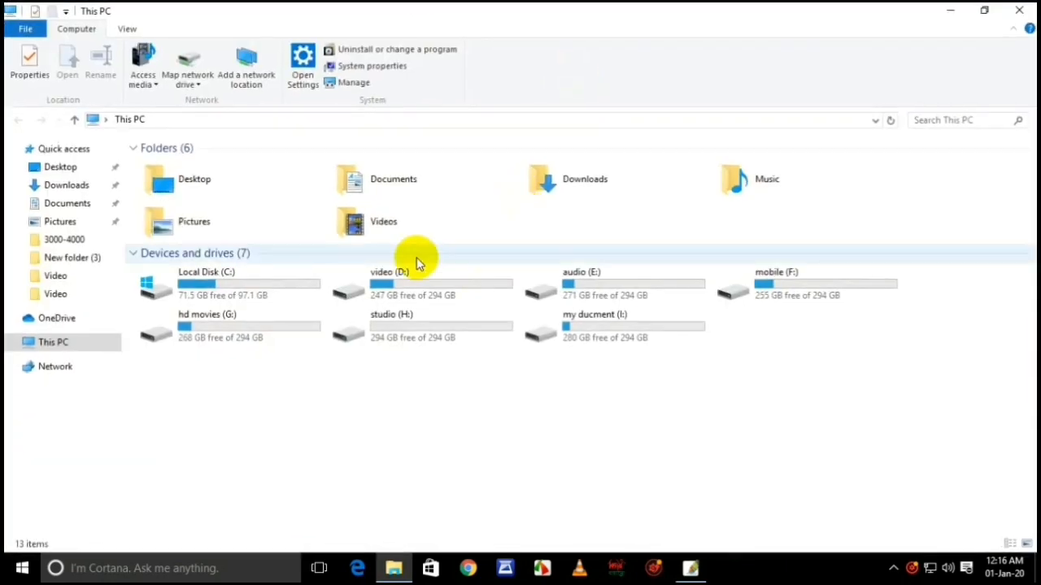
pyautogui.doubleClick(217, 284)
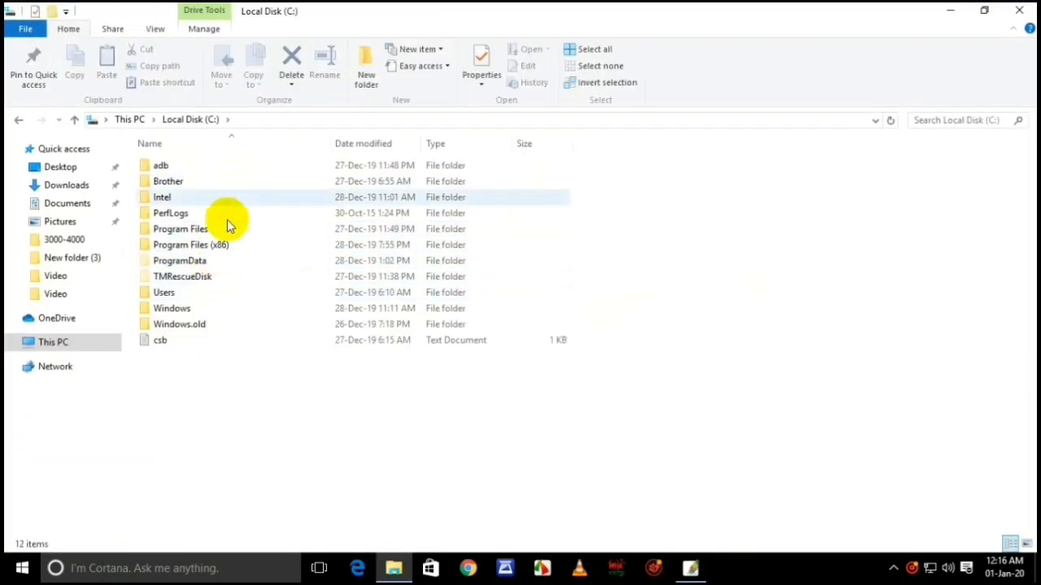
pyautogui.click(195, 245)
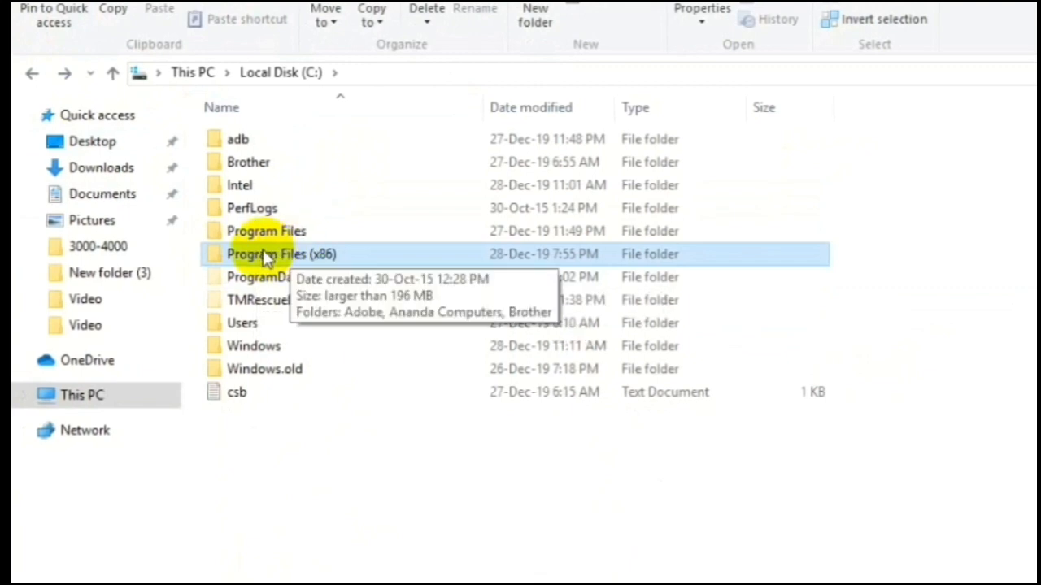
pyautogui.doubleClick(263, 253)
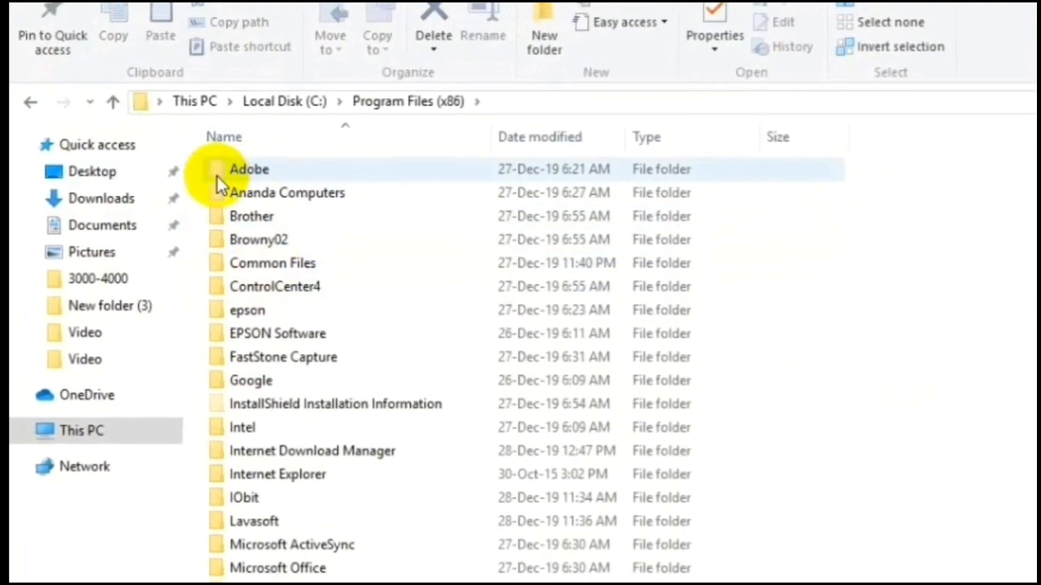
pyautogui.doubleClick(244, 139)
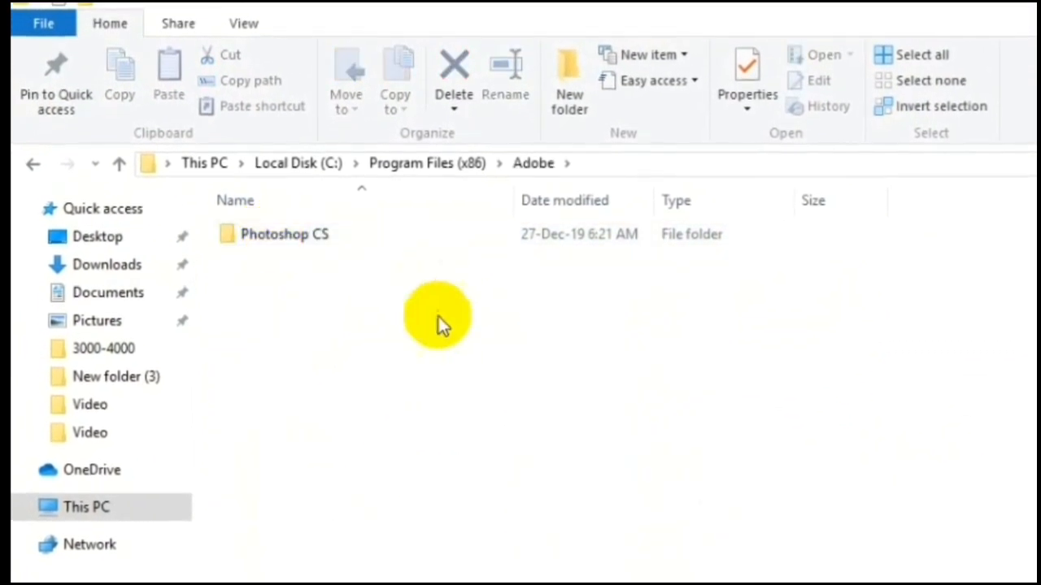
pyautogui.doubleClick(268, 234)
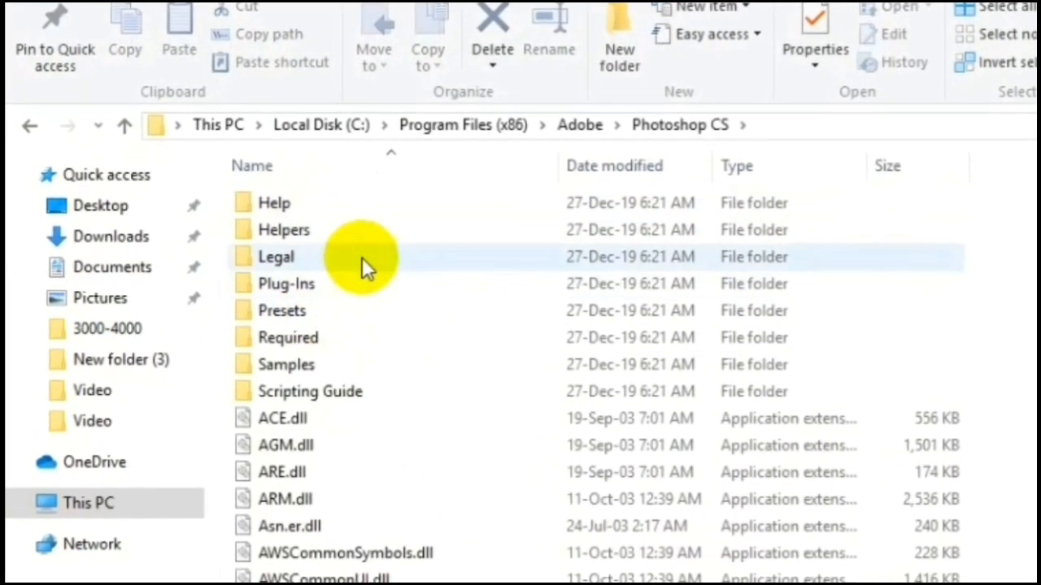
pyautogui.click(281, 285)
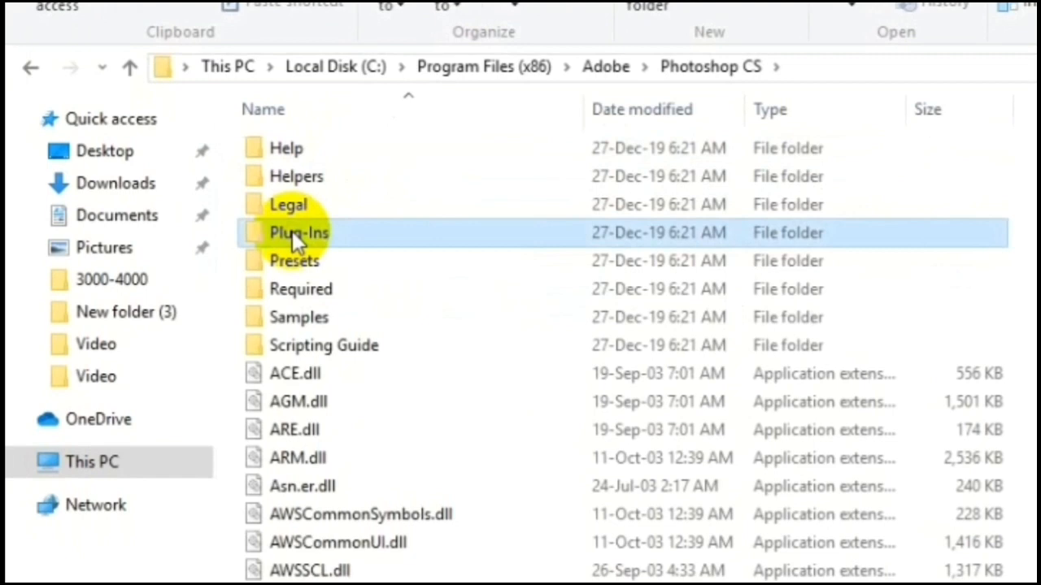
pyautogui.doubleClick(291, 230)
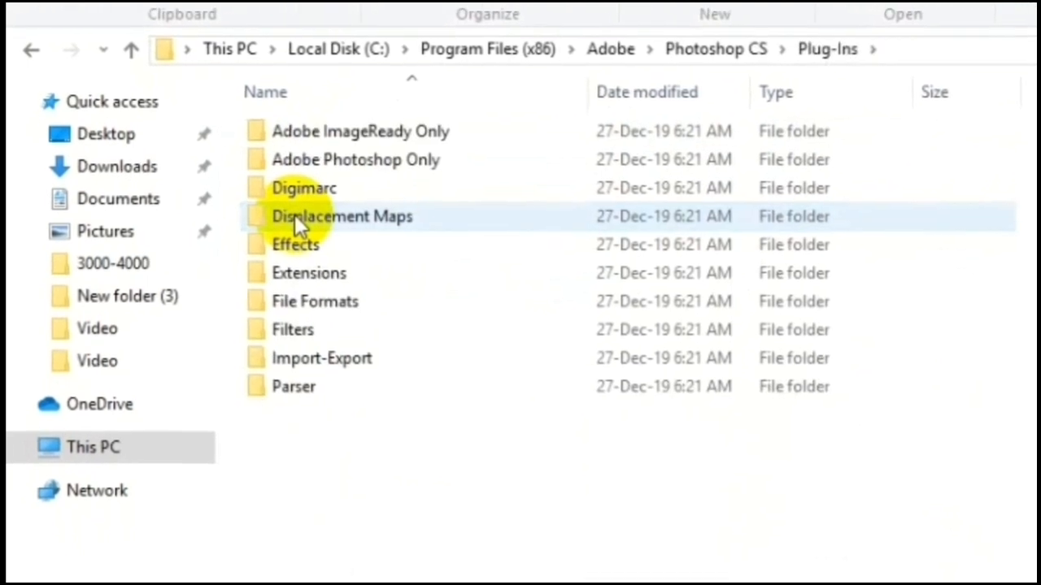
pyautogui.click(304, 295)
pyautogui.doubleClick(263, 291)
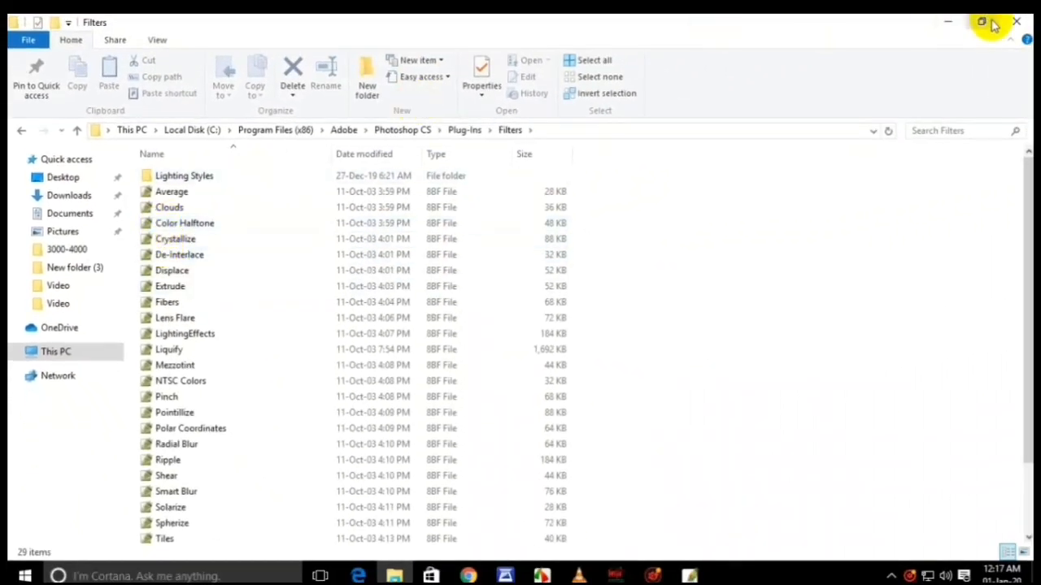
# Arrange the Filters folder and the extracted Grain Surgery 2 folder side by side, opening the inner Grain Surgery 2 folder.
pyautogui.click(984, 25)
pyautogui.moveTo(476, 84); pyautogui.dragTo(764, 42)
pyautogui.doubleClick(389, 120)
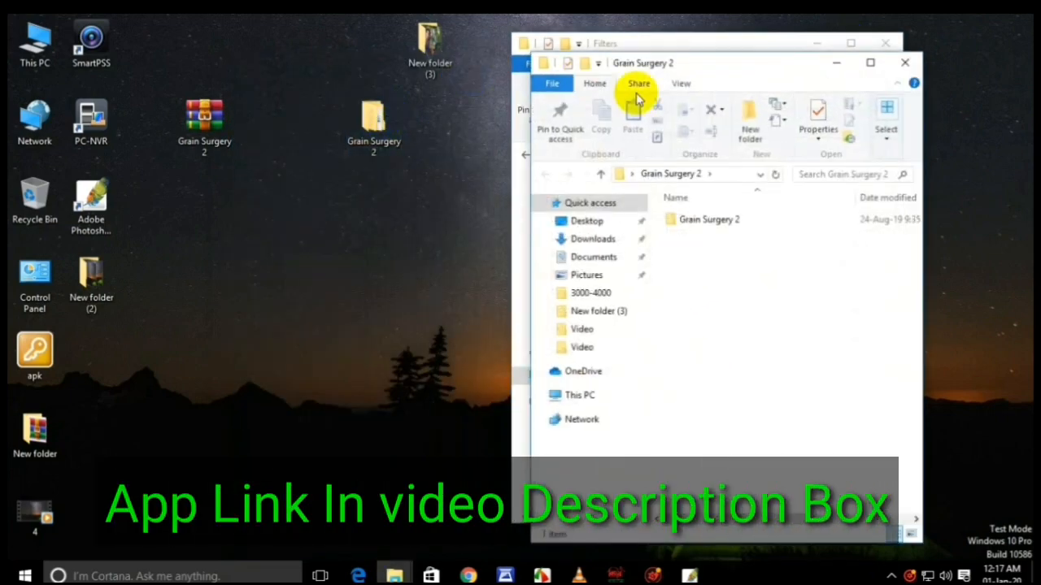
pyautogui.moveTo(717, 71); pyautogui.dragTo(290, 57)
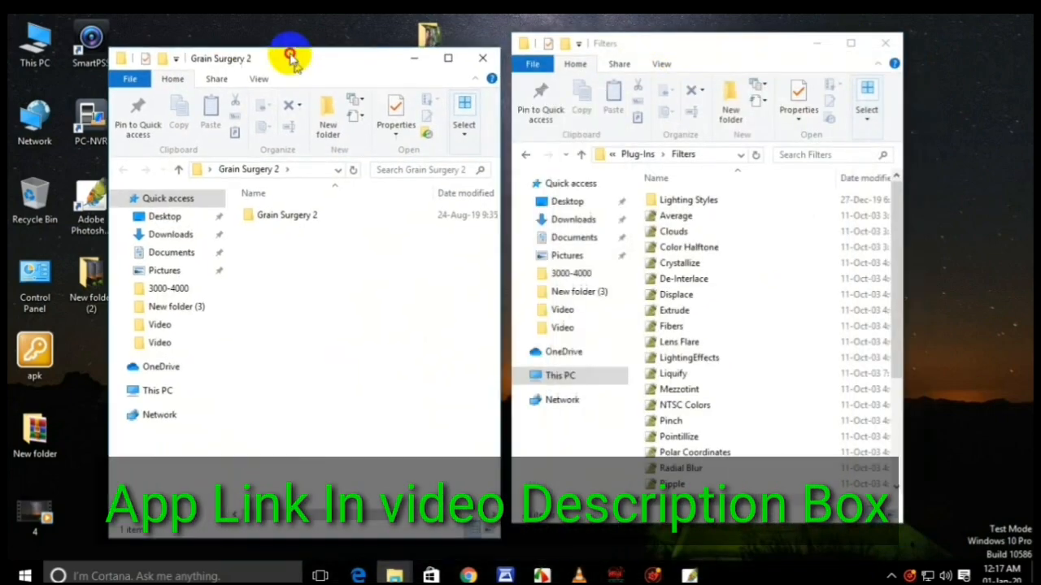
pyautogui.doubleClick(286, 208)
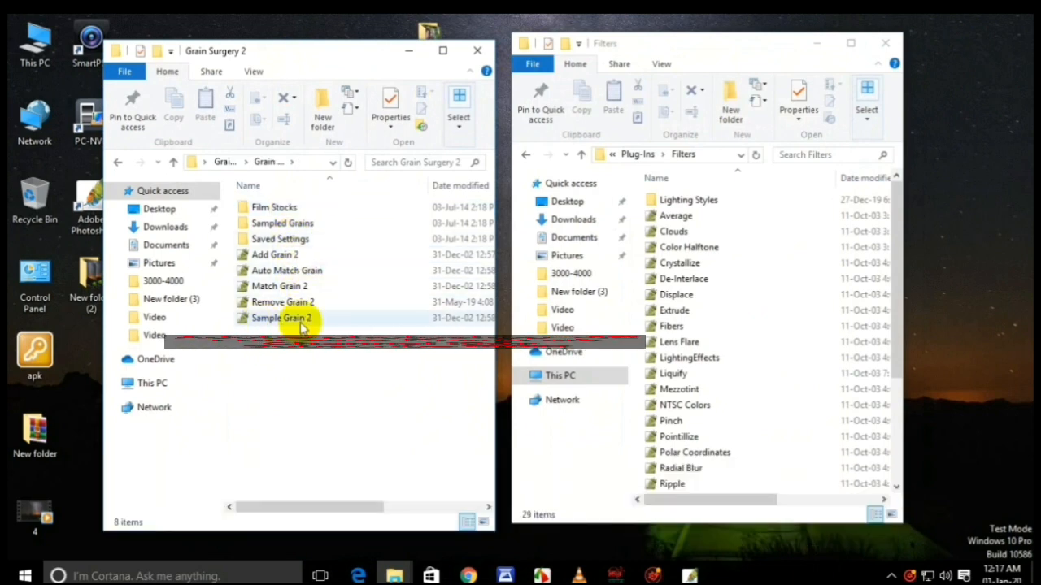
pyautogui.click(276, 302)
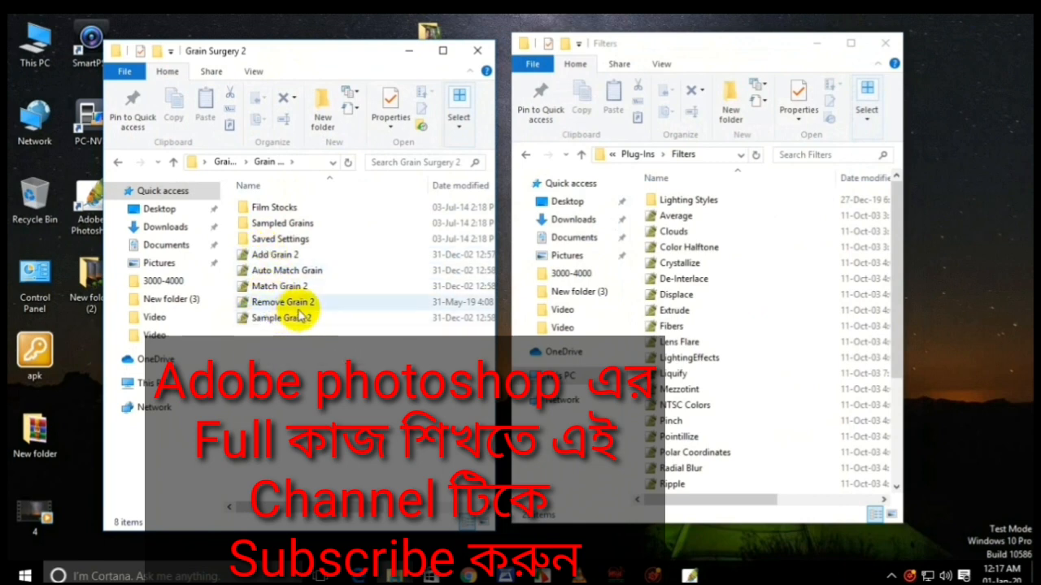
pyautogui.click(273, 288)
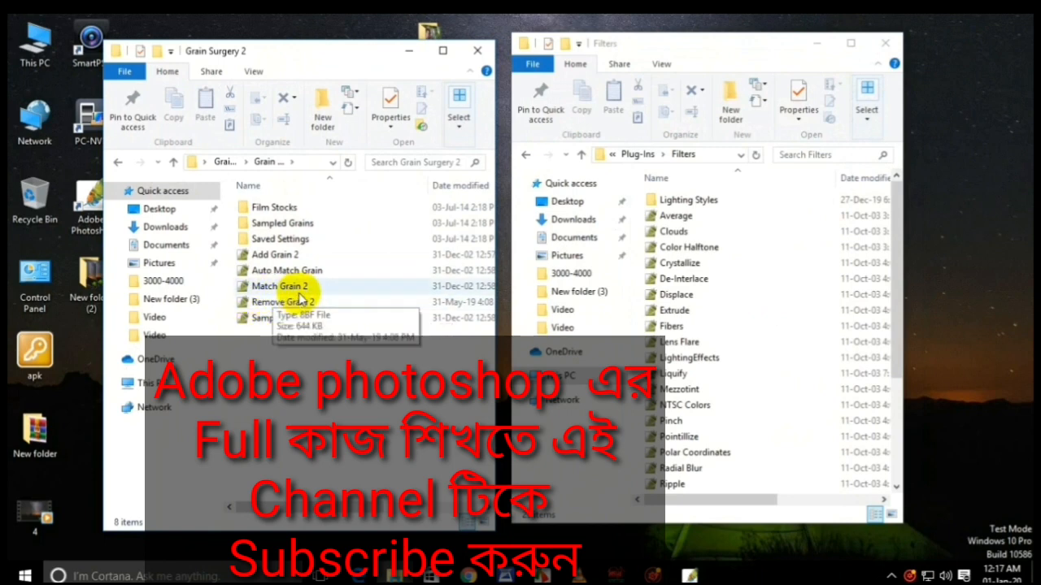
pyautogui.click(269, 259)
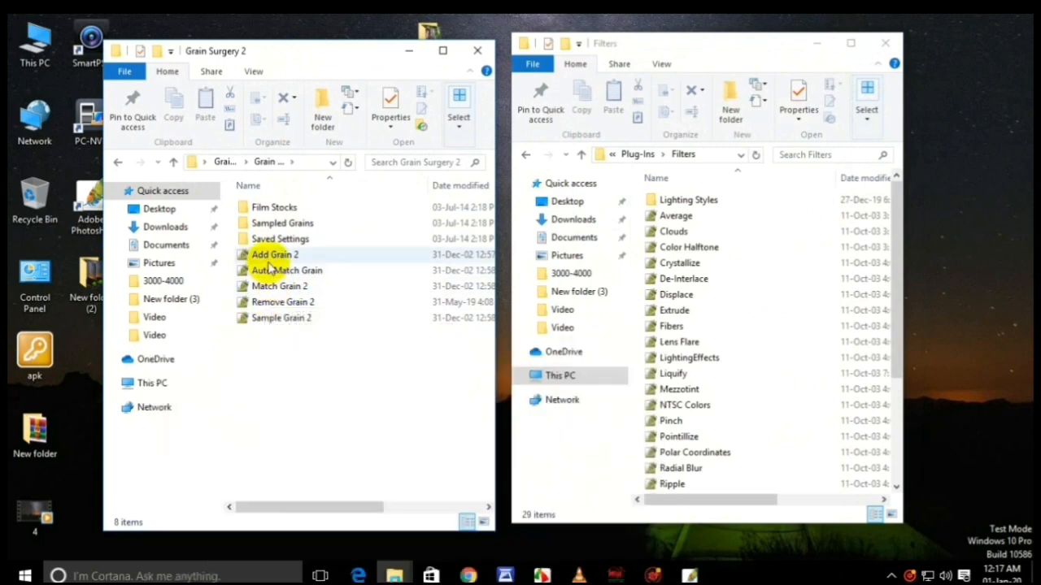
pyautogui.click(296, 346)
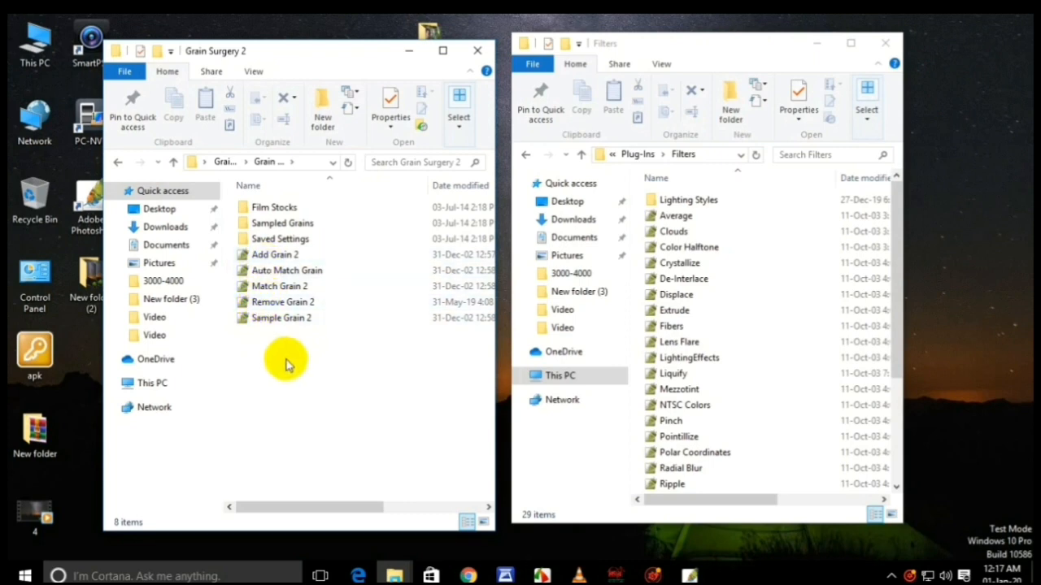
# Copy the five files from Add Grain 2 through Sample Grain 2 into the Filters folder, granting administrator permission for all items.
pyautogui.moveTo(285, 376); pyautogui.dragTo(274, 318)
pyautogui.rightClick(268, 274)
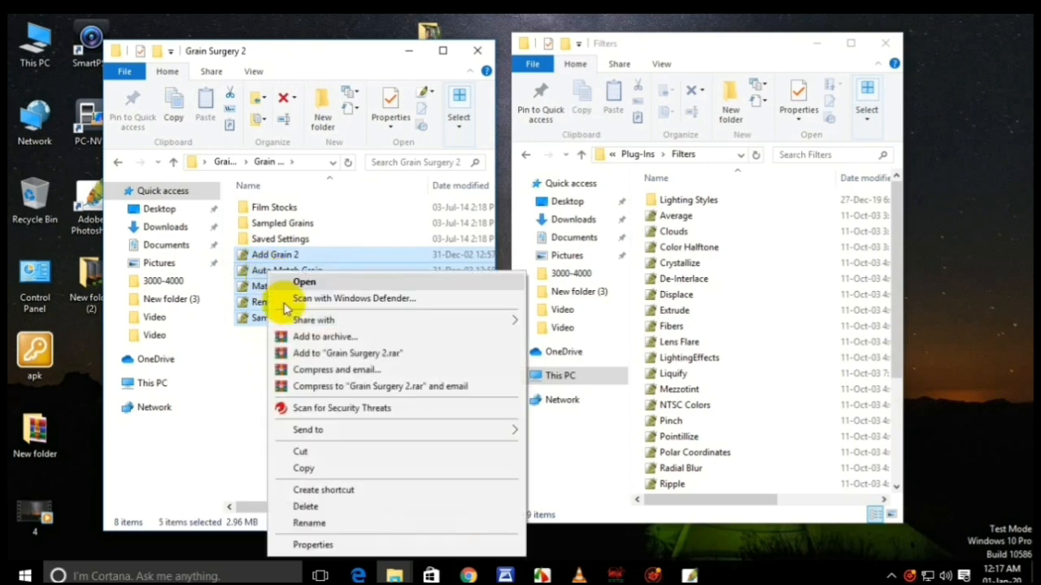
pyautogui.click(303, 467)
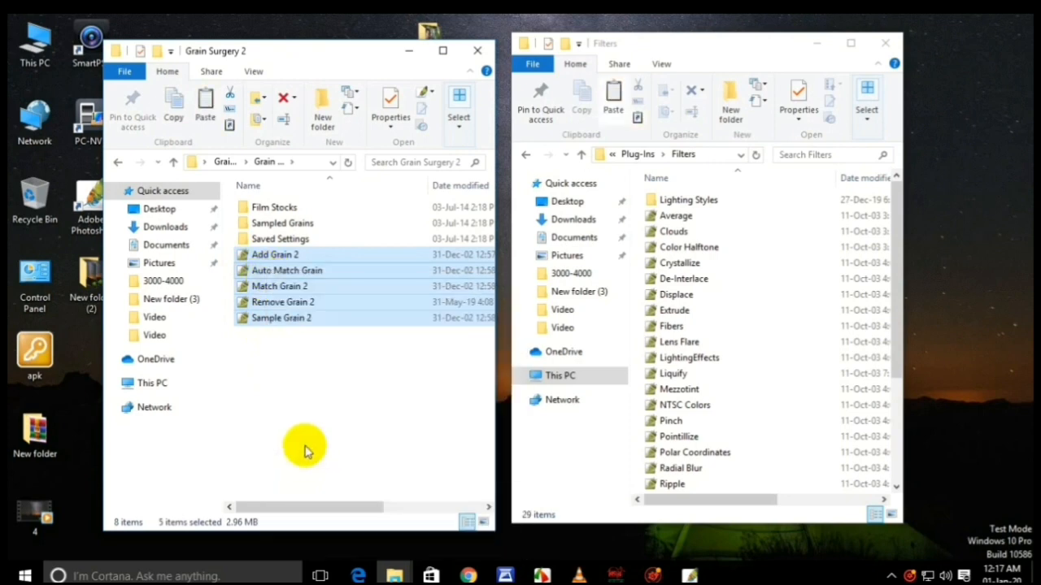
pyautogui.click(734, 288)
pyautogui.rightClick(733, 272)
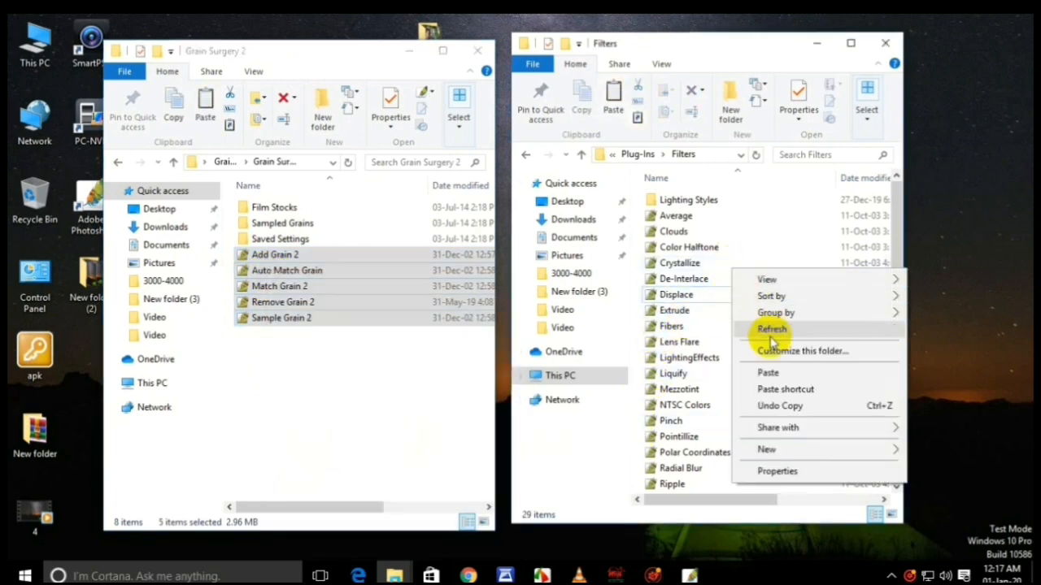
pyautogui.click(767, 373)
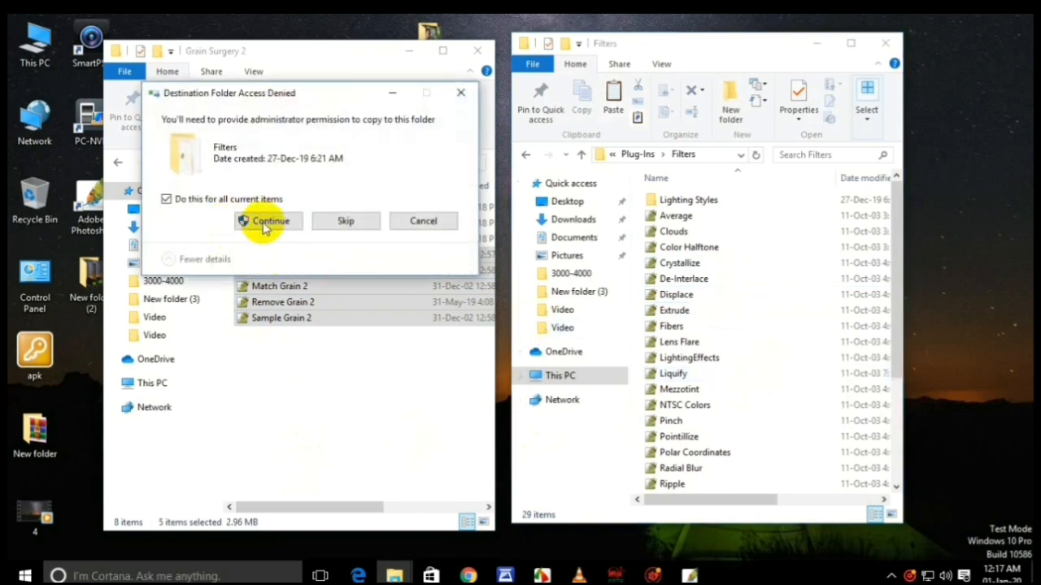
pyautogui.click(269, 222)
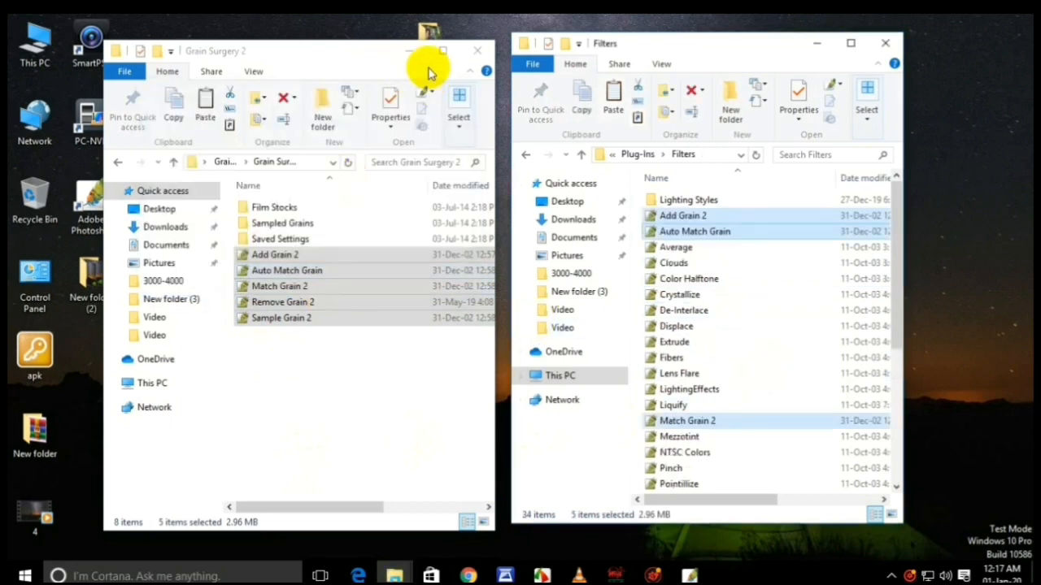
# Close the Grain Surgery 2 and Filters folder windows and refresh the desktop.
pyautogui.click(476, 54)
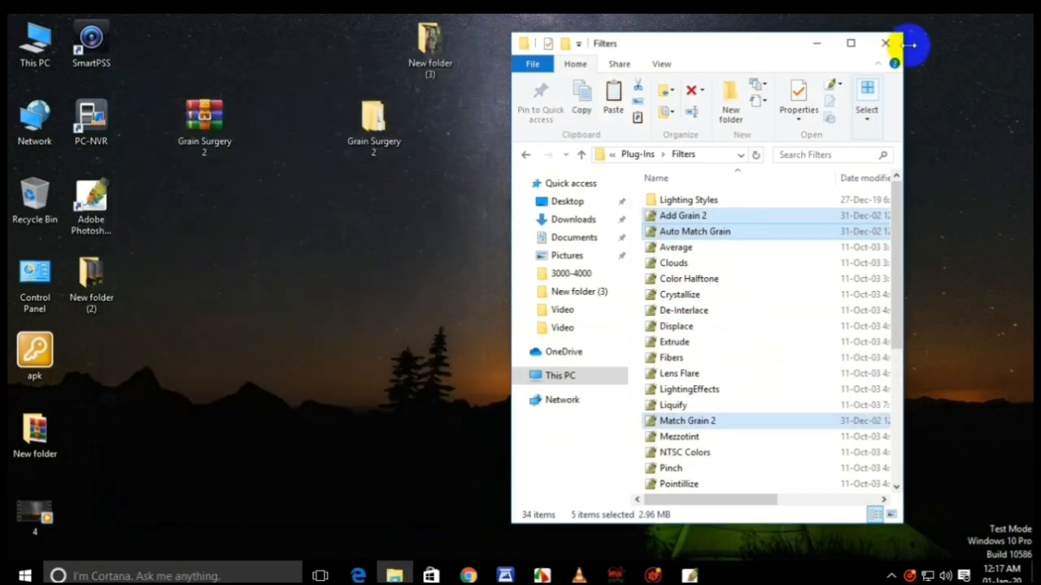
pyautogui.click(892, 45)
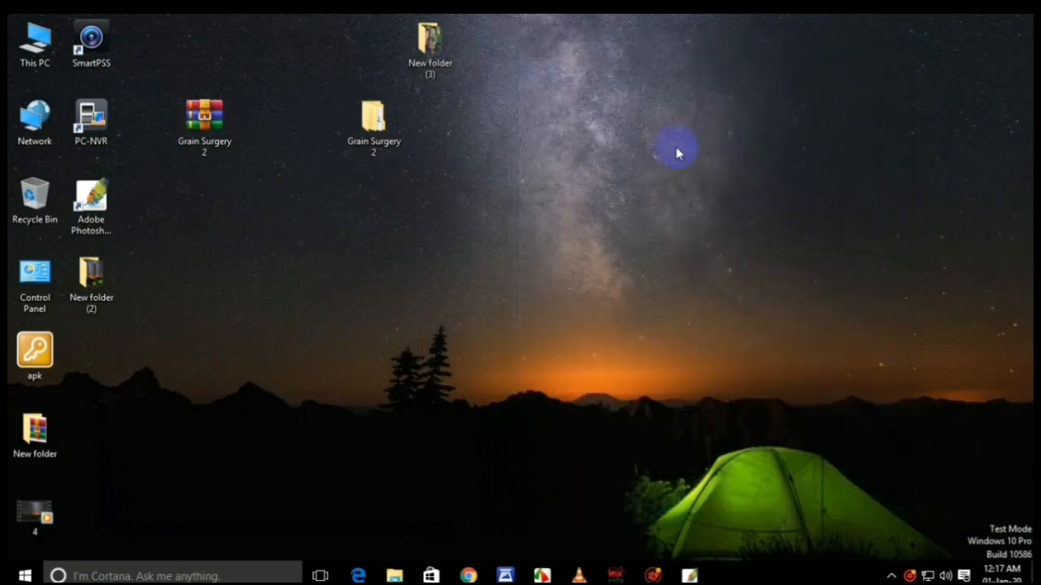
pyautogui.rightClick(658, 112)
pyautogui.rightClick(635, 112)
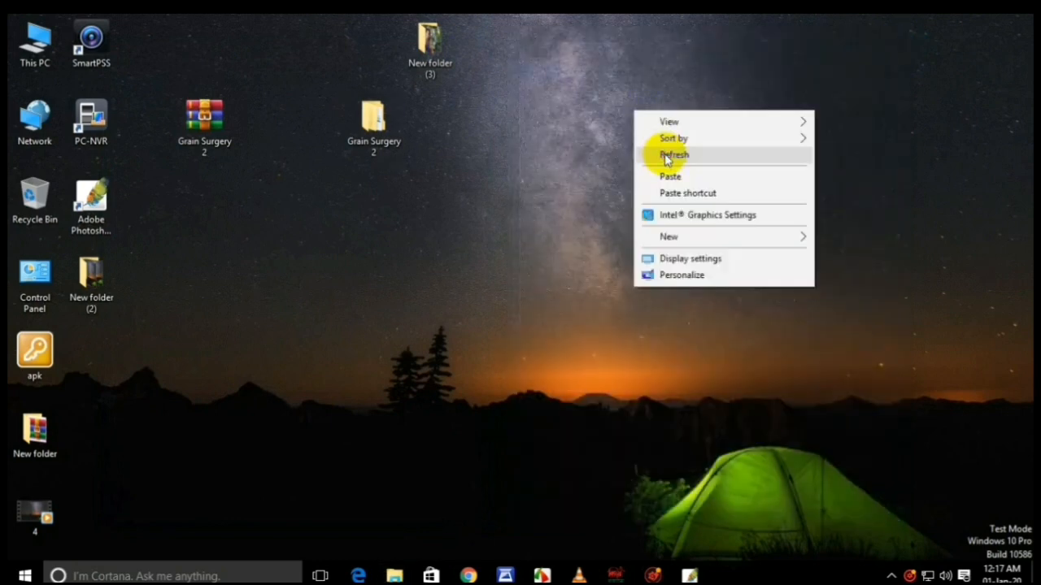
pyautogui.click(672, 156)
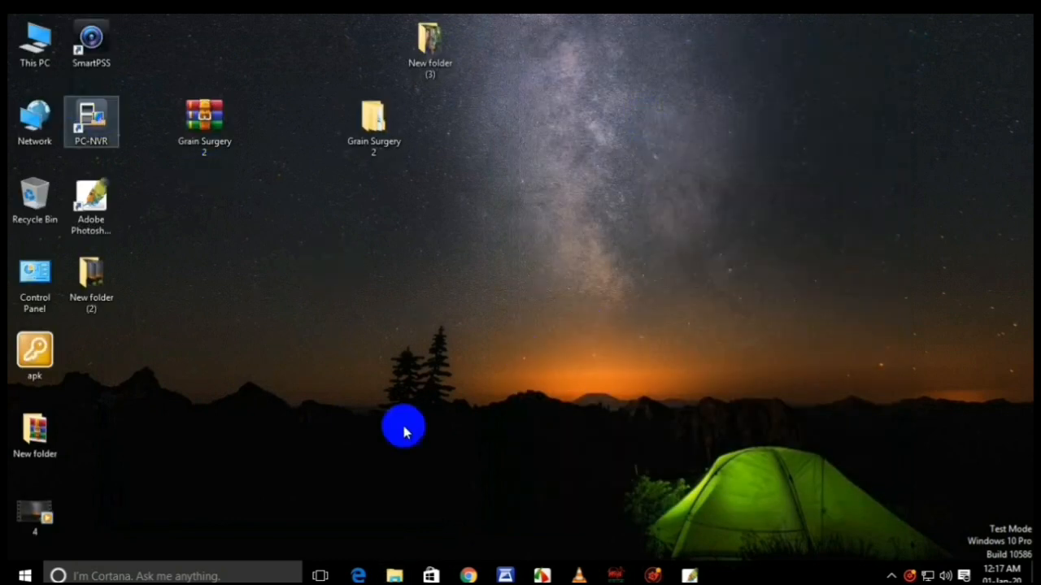
# Switch to the running Adobe Photoshop and check whether Grain Surgery 2 is among its filters.
pyautogui.click(689, 576)
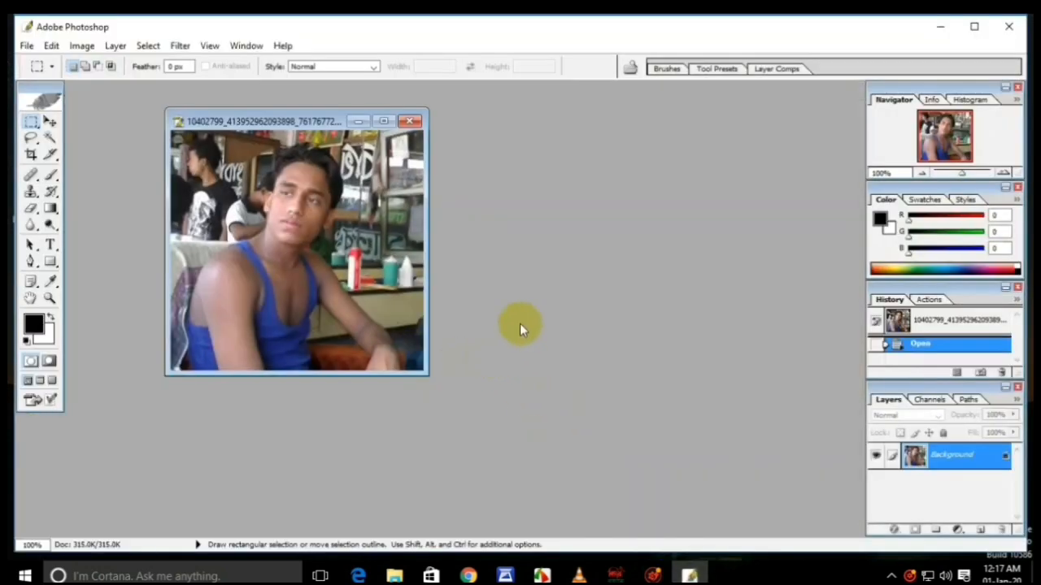
pyautogui.click(179, 46)
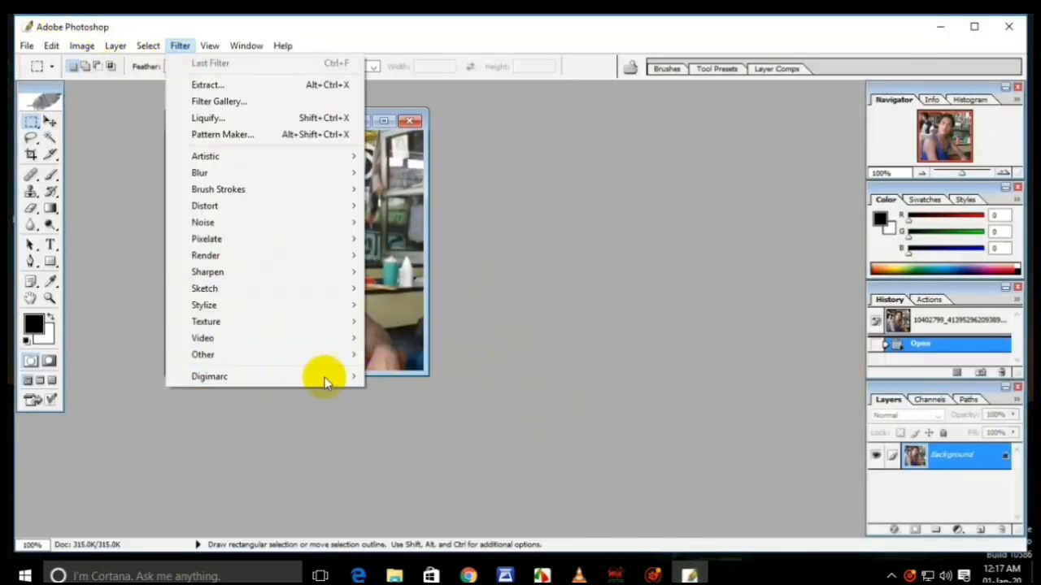
pyautogui.click(858, 108)
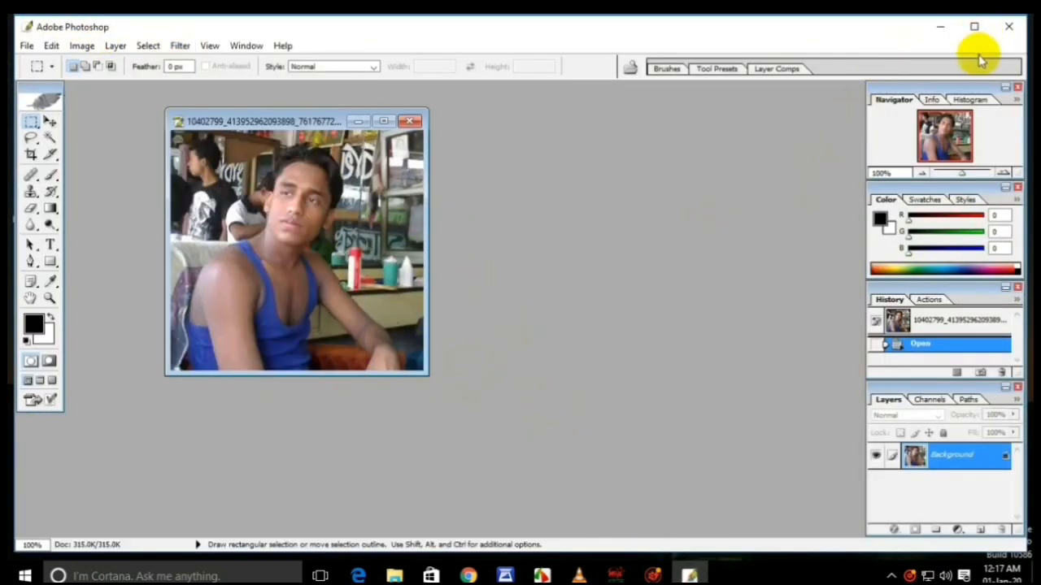
# Close Photoshop, refresh the desktop, and start Photoshop again so it loads the copied plug-ins.
pyautogui.click(1012, 26)
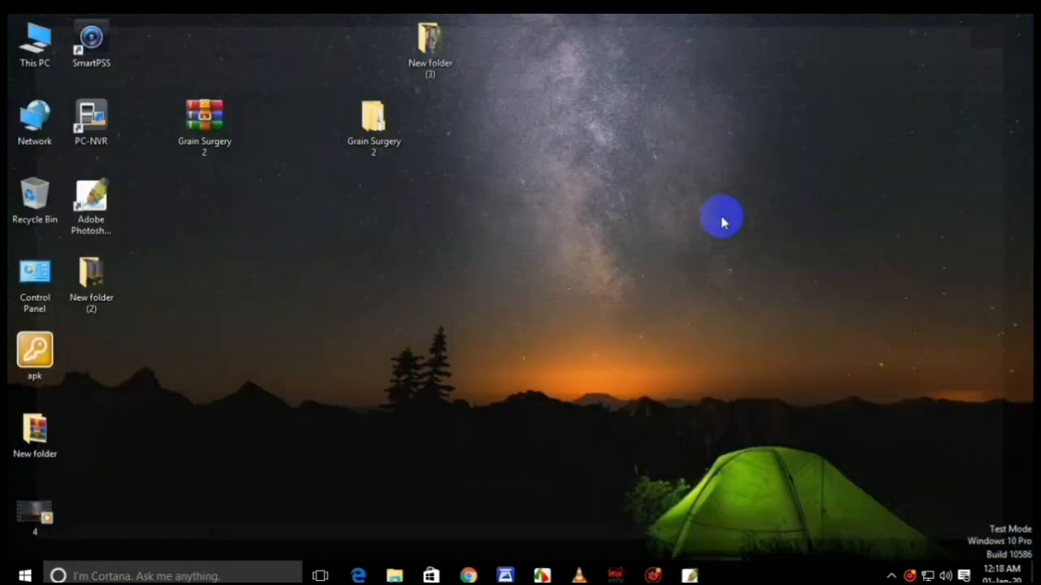
pyautogui.rightClick(320, 200)
pyautogui.click(356, 242)
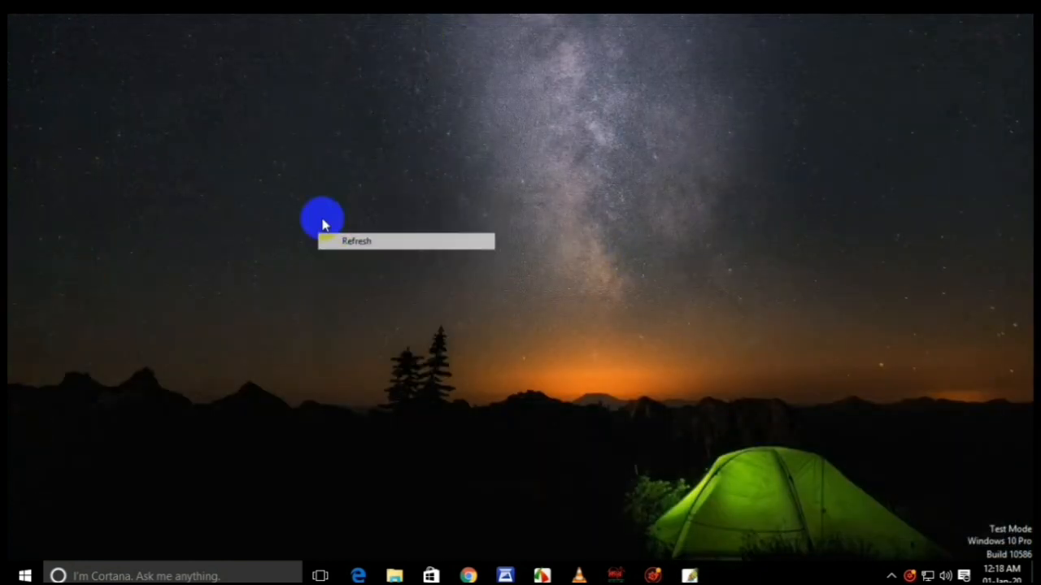
pyautogui.rightClick(294, 195)
pyautogui.click(326, 242)
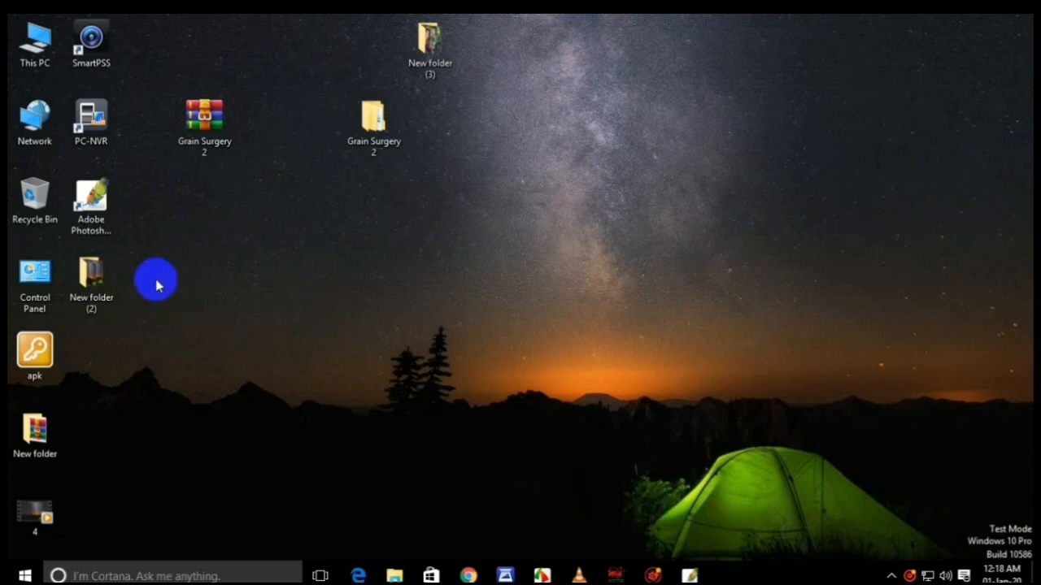
pyautogui.doubleClick(91, 200)
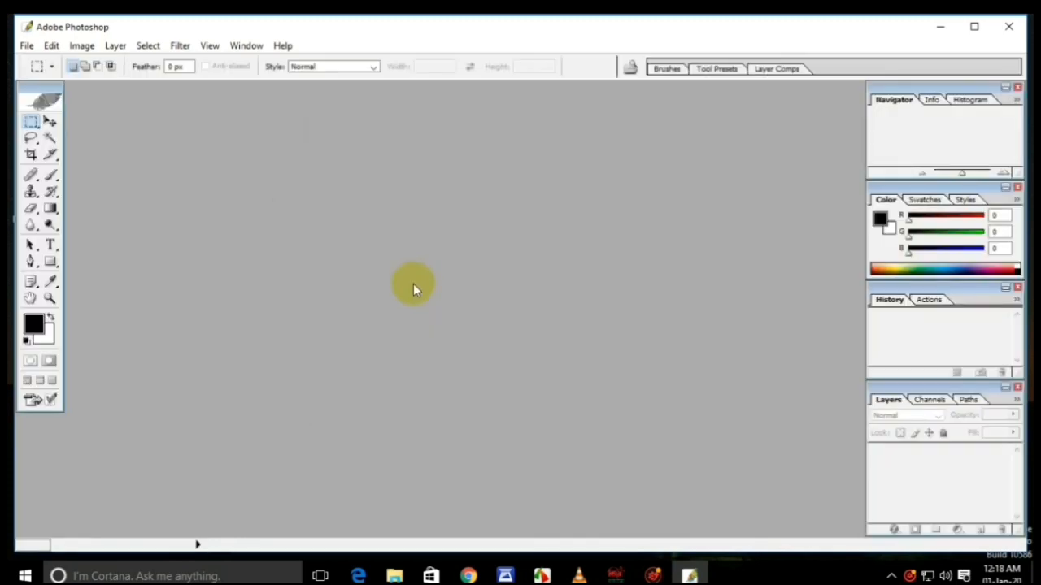
# Open the photo of the man in the blue tank top from New folder (3) and check the Grain Surgery 2 filters.
pyautogui.doubleClick(318, 191)
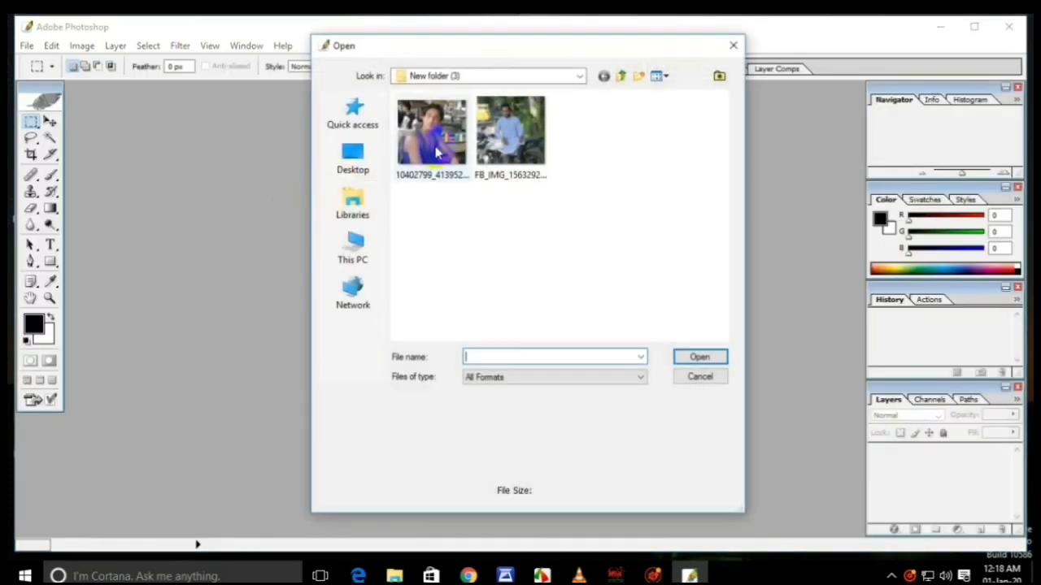
pyautogui.doubleClick(437, 155)
pyautogui.moveTo(212, 96); pyautogui.dragTo(342, 140)
pyautogui.click(180, 46)
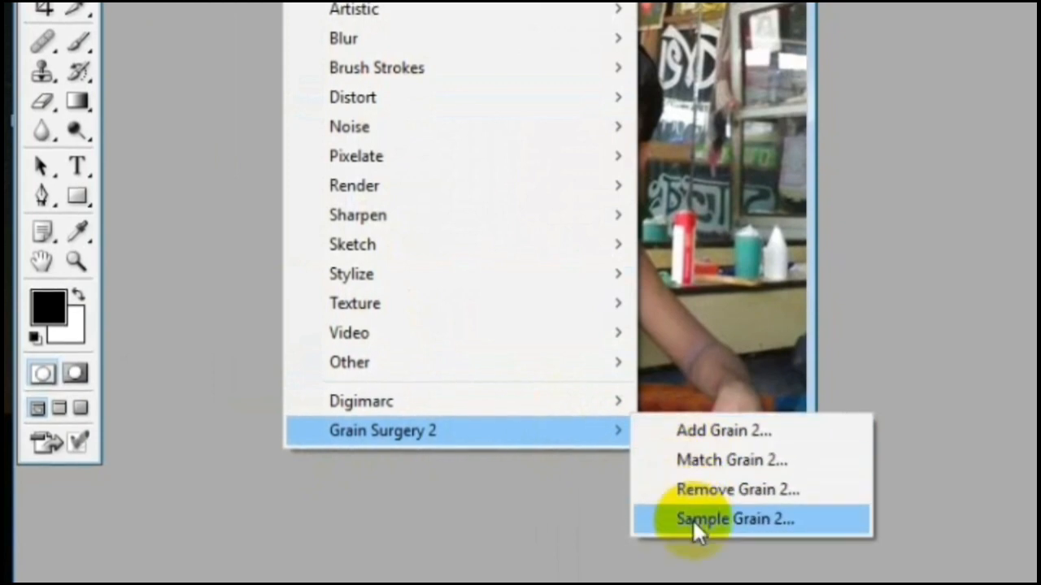
pyautogui.click(993, 240)
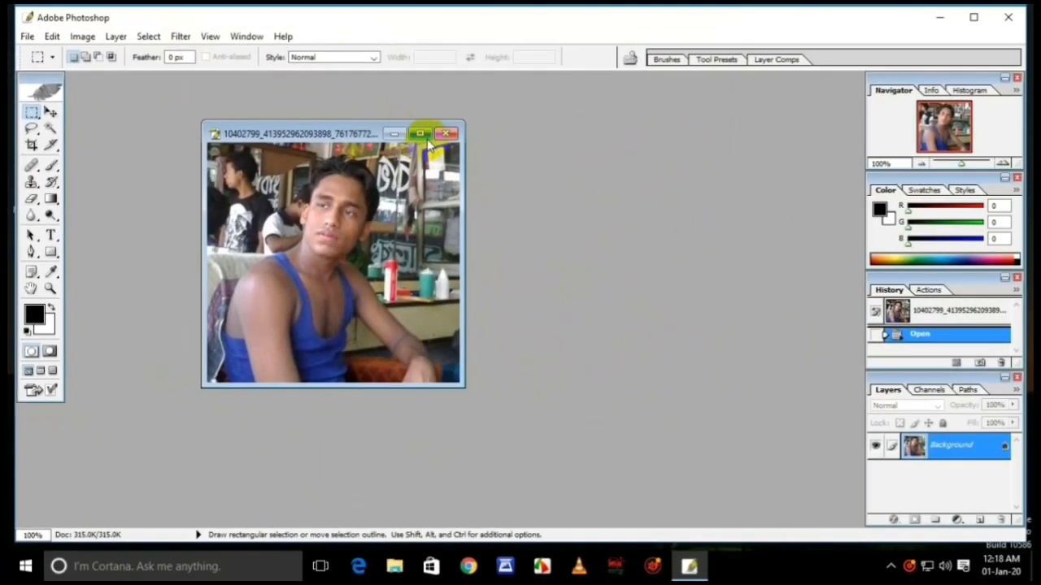
# Maximize the photo's window and examine the face at 400% zoom.
pyautogui.click(428, 141)
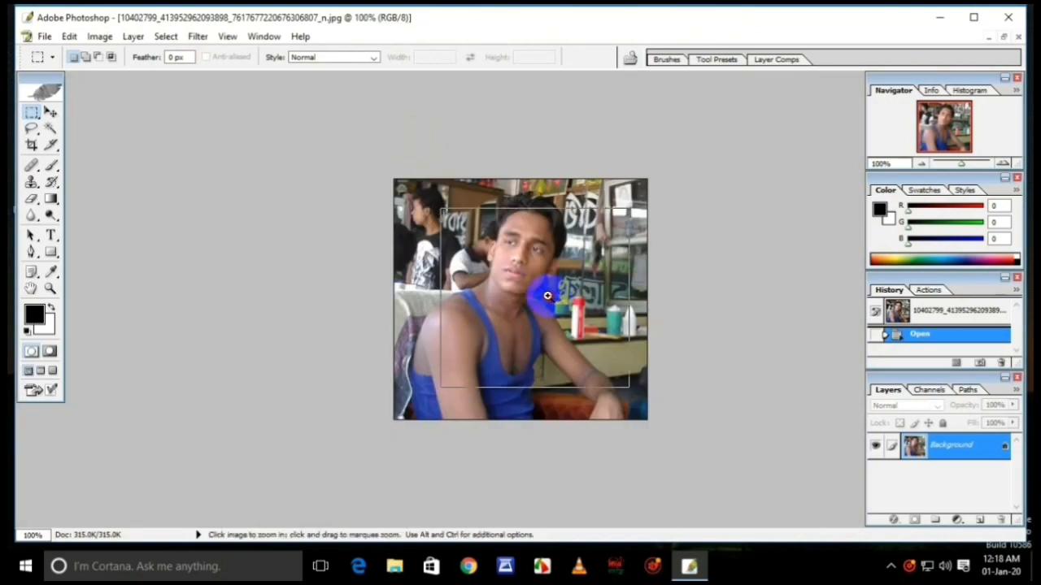
pyautogui.click(547, 296)
pyautogui.click(543, 289)
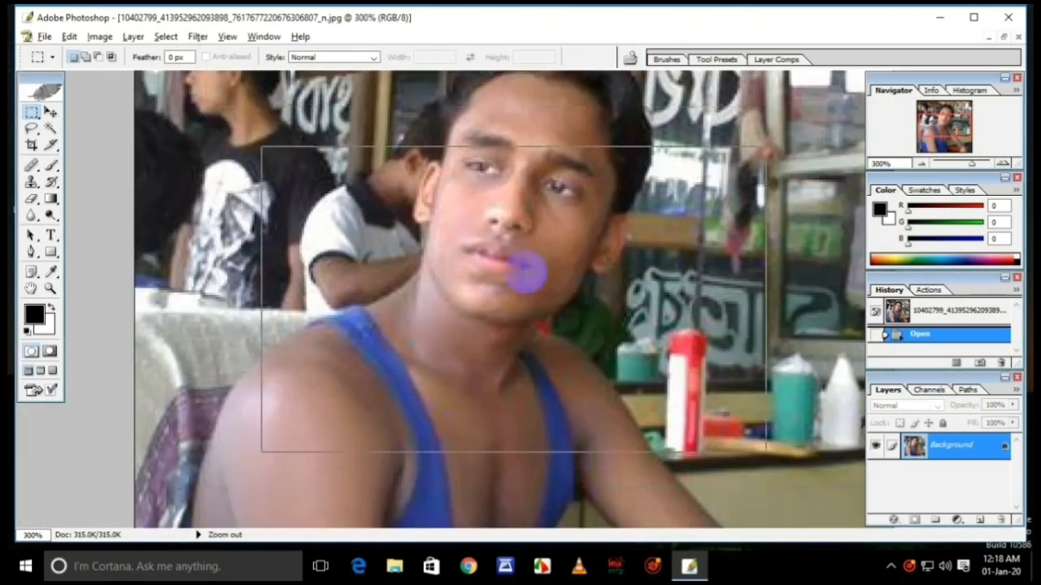
pyautogui.click(530, 275)
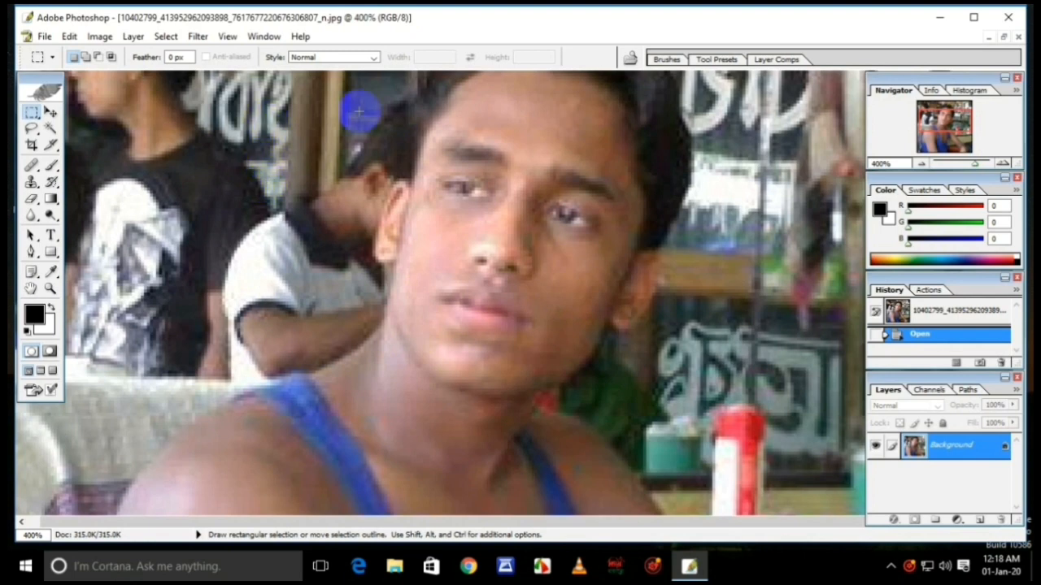
# Apply the Remove Grain 2 filter to the photo with Noise Reduction at 13%, judging the face in a 300% preview.
pyautogui.click(198, 40)
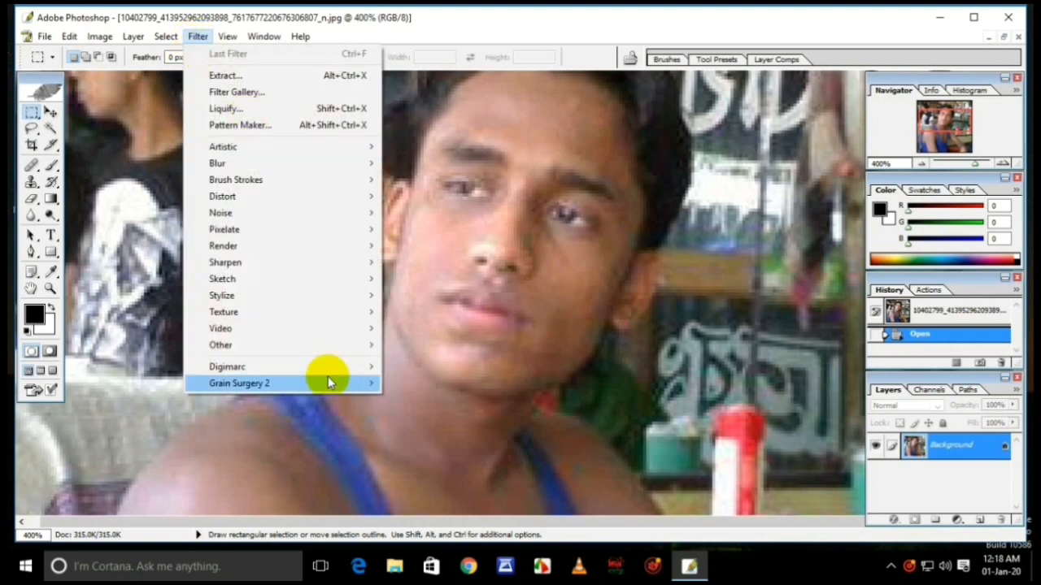
pyautogui.moveTo(329, 382)
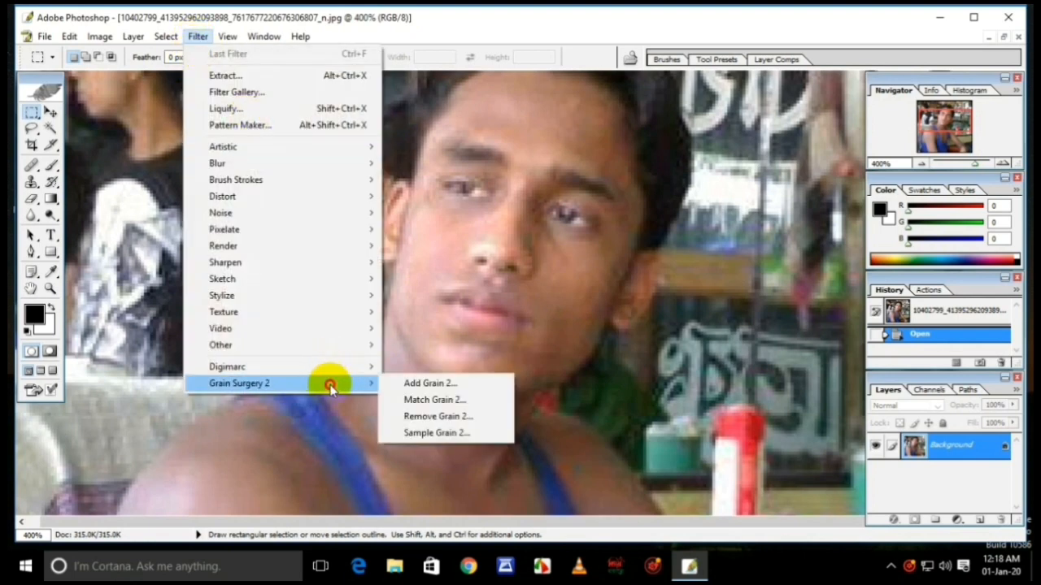
pyautogui.click(411, 411)
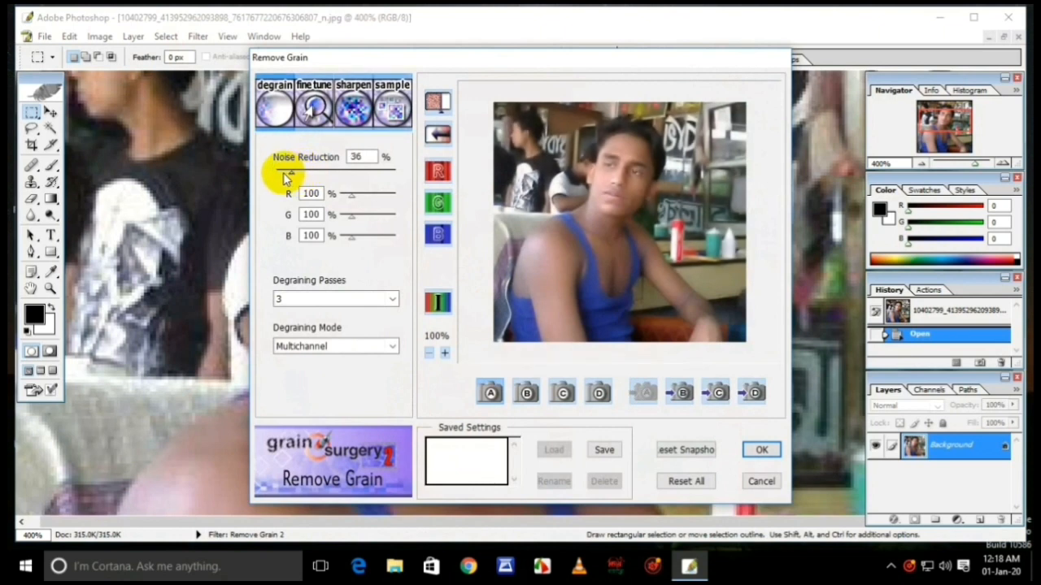
pyautogui.click(445, 352)
pyautogui.click(444, 352)
pyautogui.moveTo(561, 200); pyautogui.dragTo(692, 327)
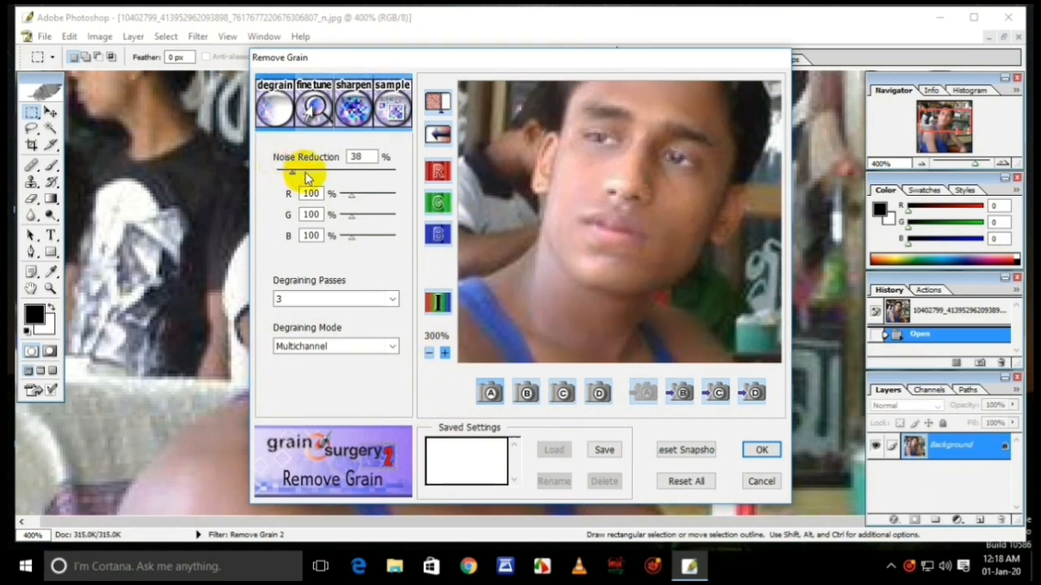
pyautogui.moveTo(306, 175)
pyautogui.mouseDown()
pyautogui.moveTo(346, 176)
pyautogui.moveTo(286, 174)
pyautogui.mouseUp()
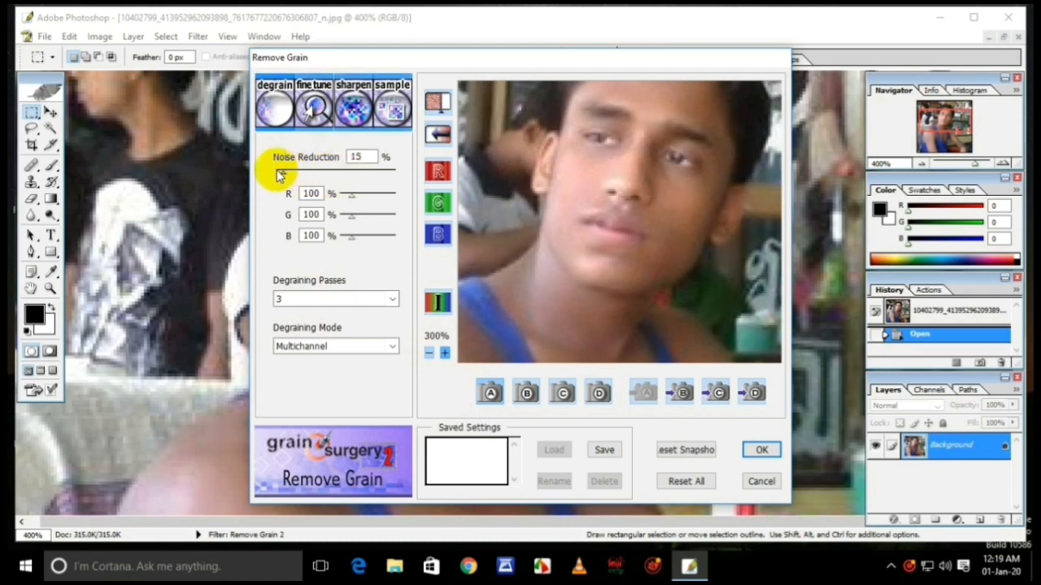
pyautogui.moveTo(283, 174)
pyautogui.mouseDown()
pyautogui.moveTo(372, 178)
pyautogui.moveTo(287, 175)
pyautogui.mouseUp()
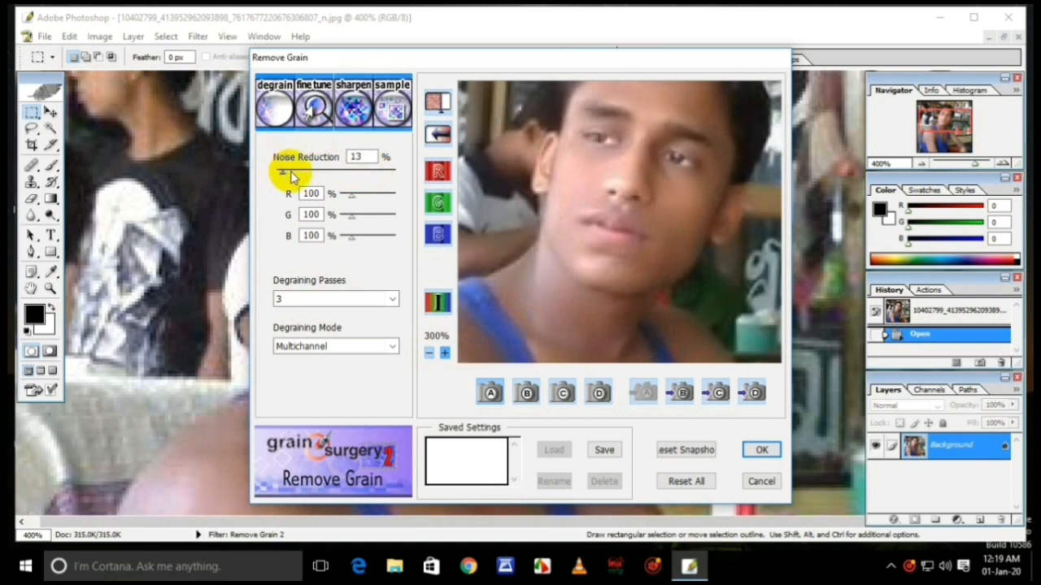
pyautogui.click(762, 451)
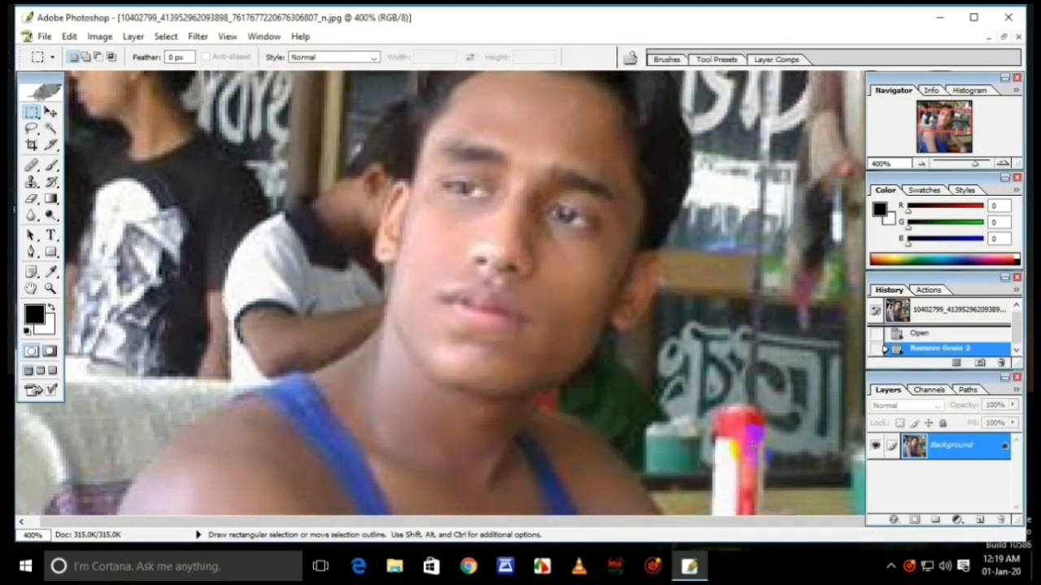
# Compare the photo with and without the grain removal at 200% zoom by repeatedly undoing and redoing the filter.
pyautogui.scroll(-3, 398, 289)
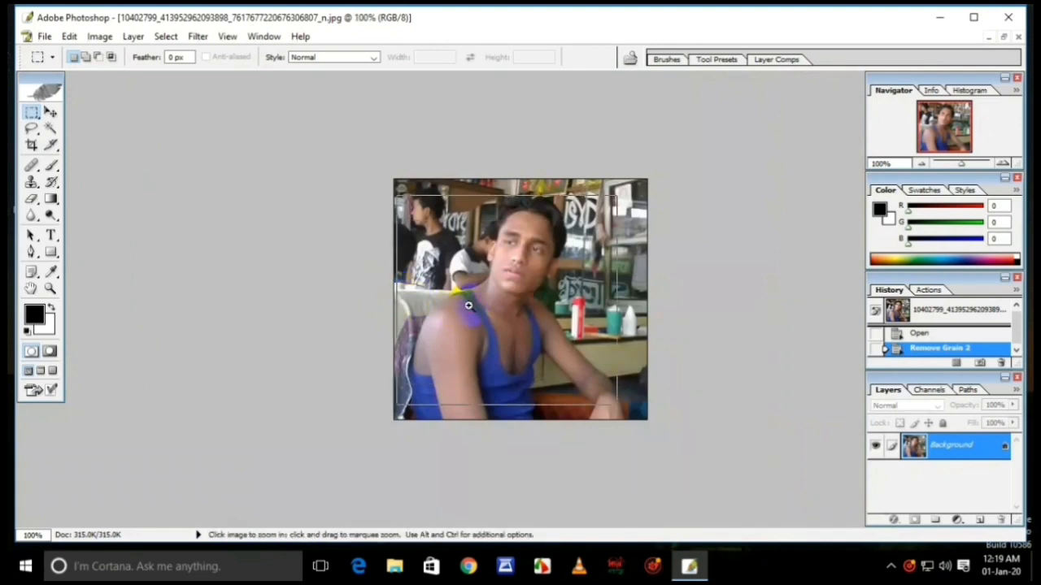
pyautogui.scroll(1, 467, 304)
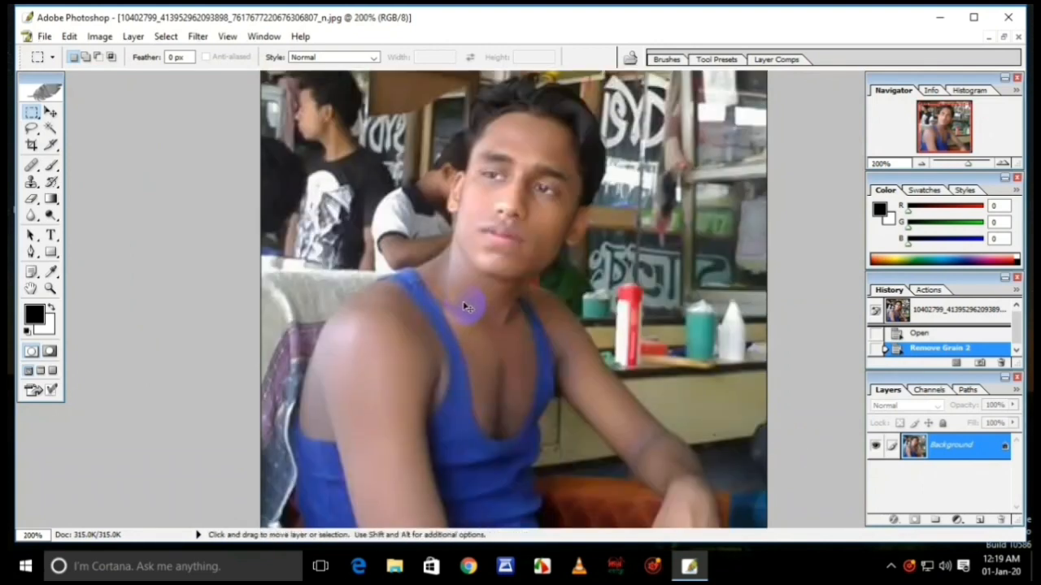
pyautogui.hotkey('ctrl', 'z')
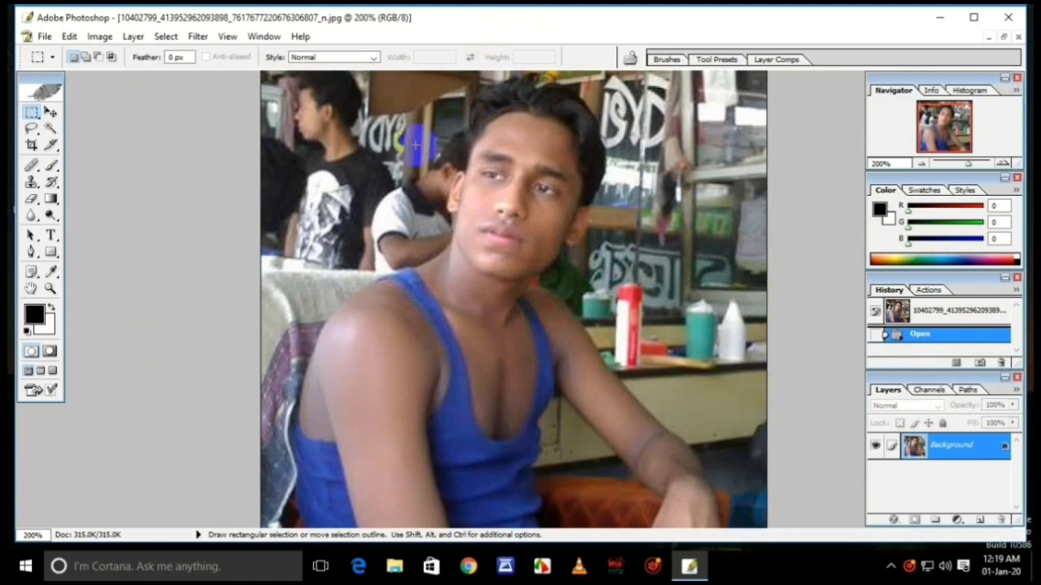
pyautogui.hotkey('ctrl', 'z')
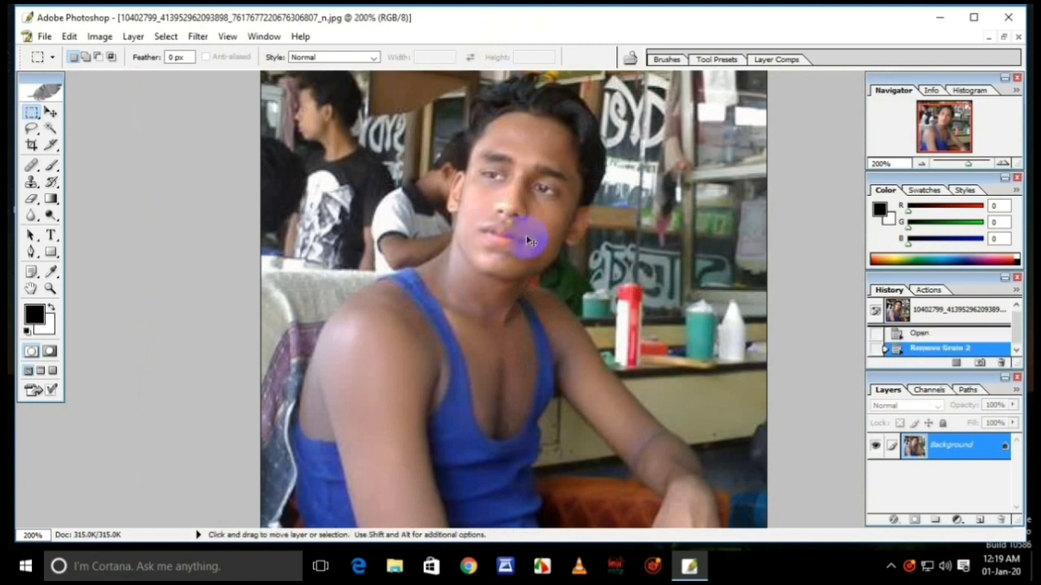
pyautogui.hotkey('ctrl', 'z')
pyautogui.hotkey('ctrl', 'z')
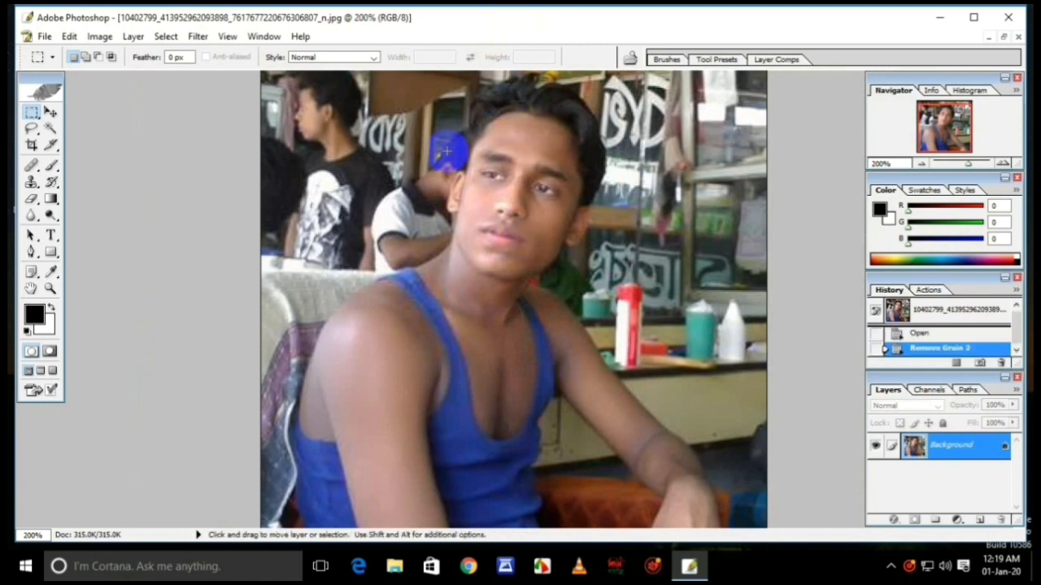
# Restore the photo's window to its smaller size and open 3069.JPG from the 3000-4000 folder inside folder p.
pyautogui.click(1002, 37)
pyautogui.hotkey('ctrl', 'o')
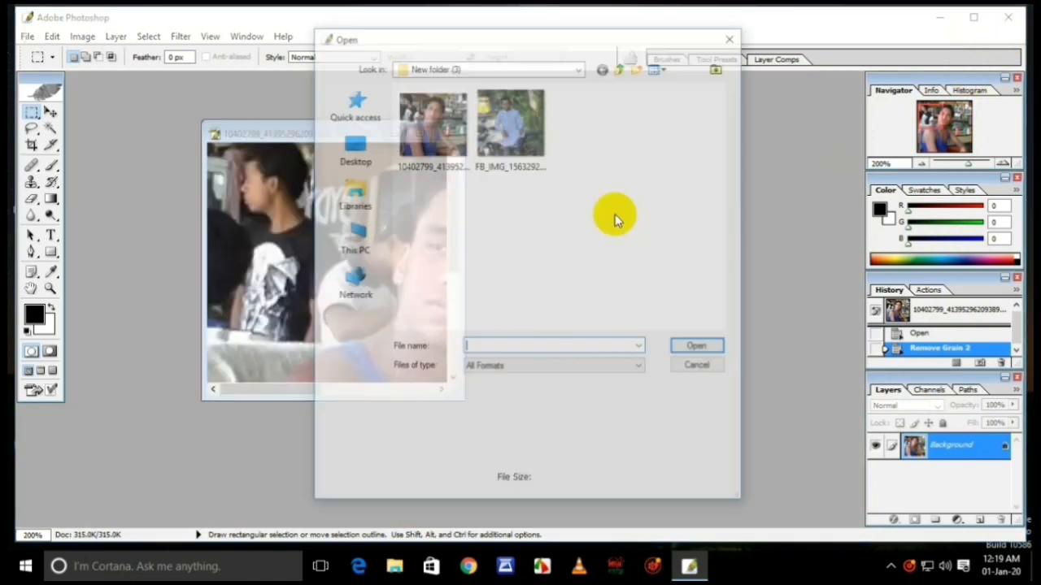
pyautogui.click(357, 244)
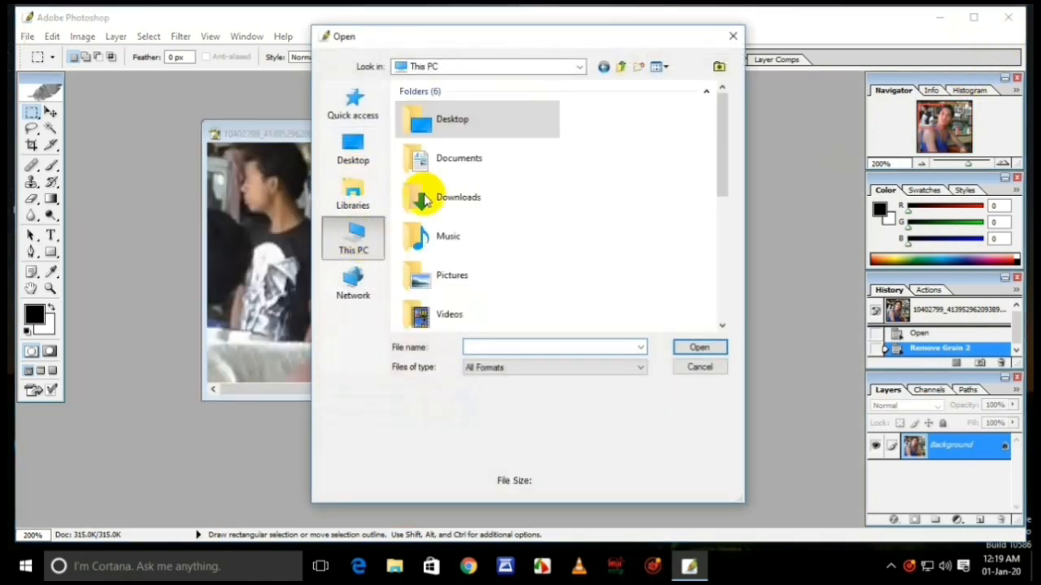
pyautogui.scroll(-5, 488, 236)
pyautogui.doubleClick(495, 236)
pyautogui.doubleClick(421, 105)
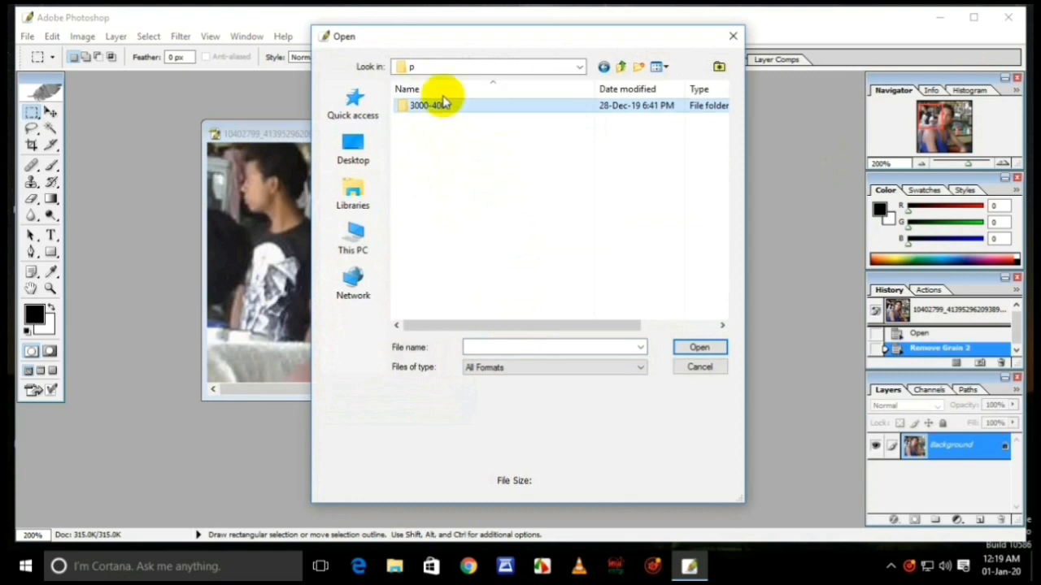
pyautogui.doubleClick(439, 106)
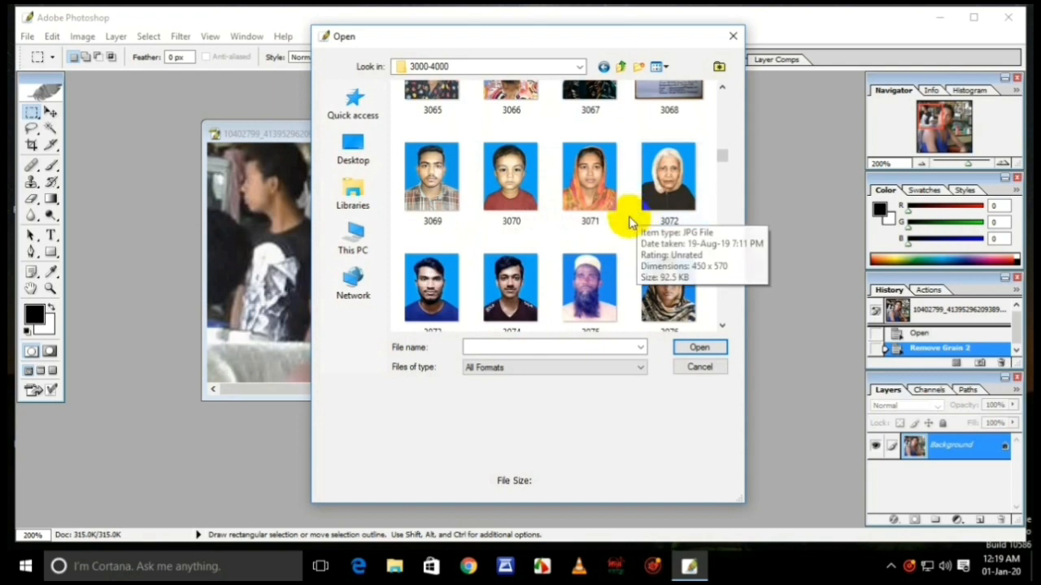
pyautogui.click(440, 187)
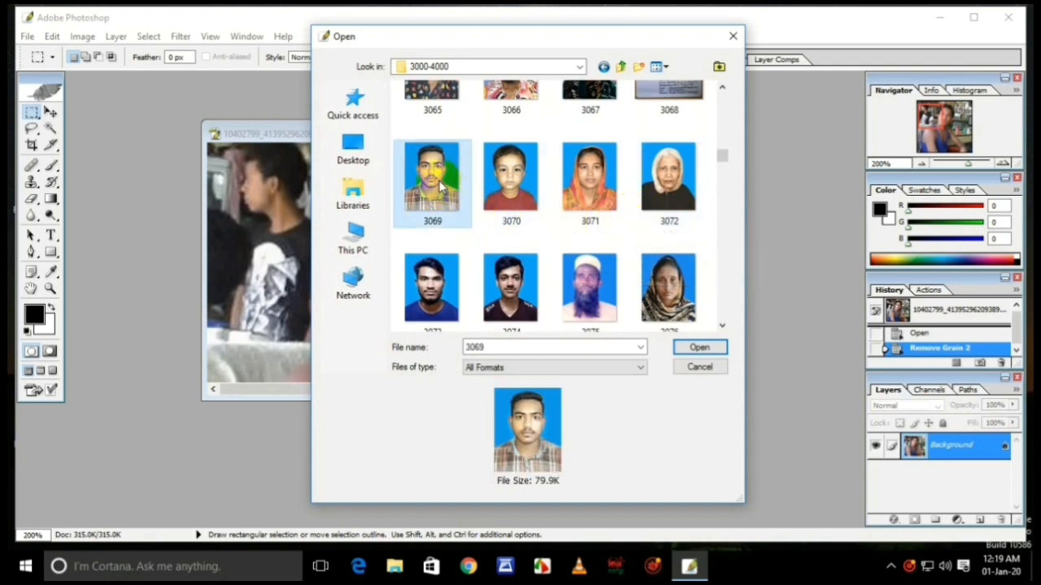
pyautogui.doubleClick(440, 187)
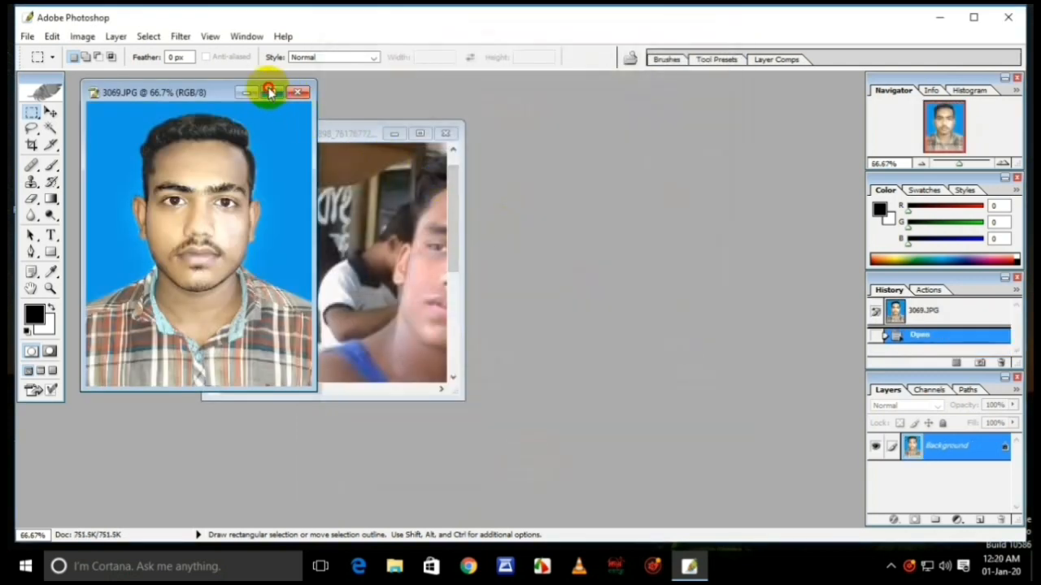
# Maximize the 3069.JPG window and view the face at 200% zoom.
pyautogui.click(270, 92)
pyautogui.click(578, 240)
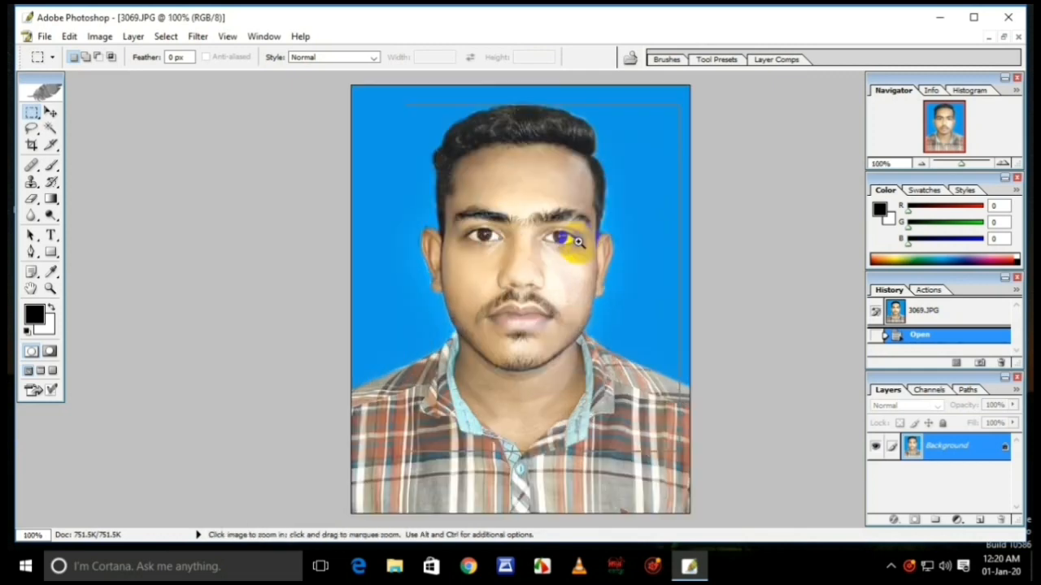
pyautogui.click(577, 241)
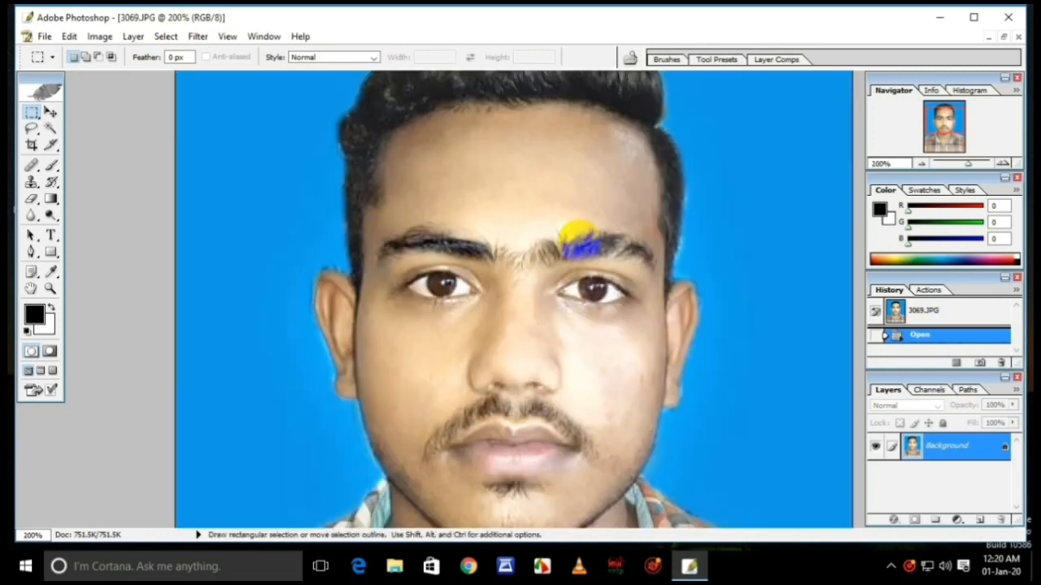
pyautogui.click(198, 37)
pyautogui.moveTo(334, 390)
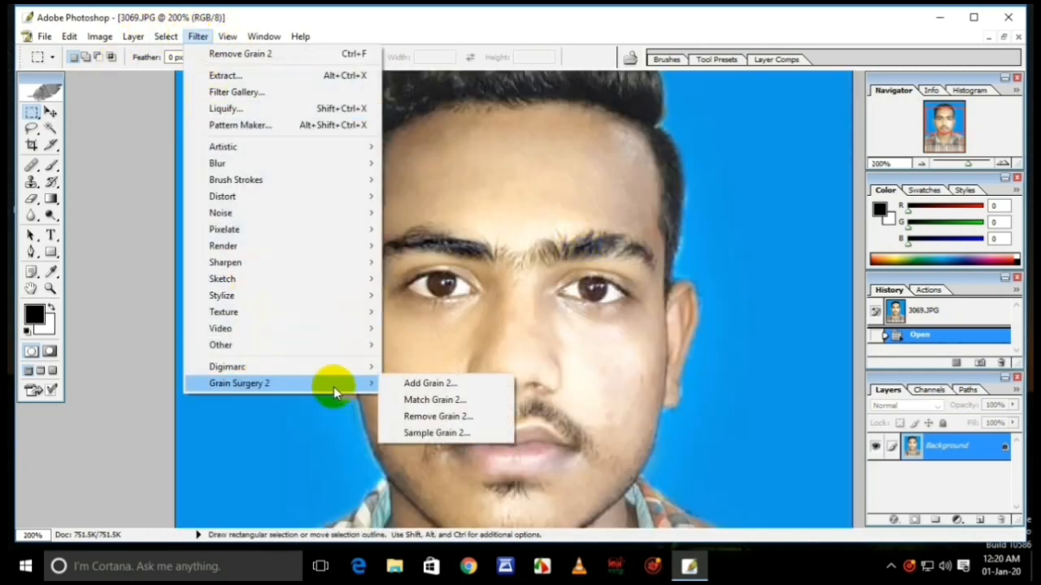
pyautogui.click(419, 415)
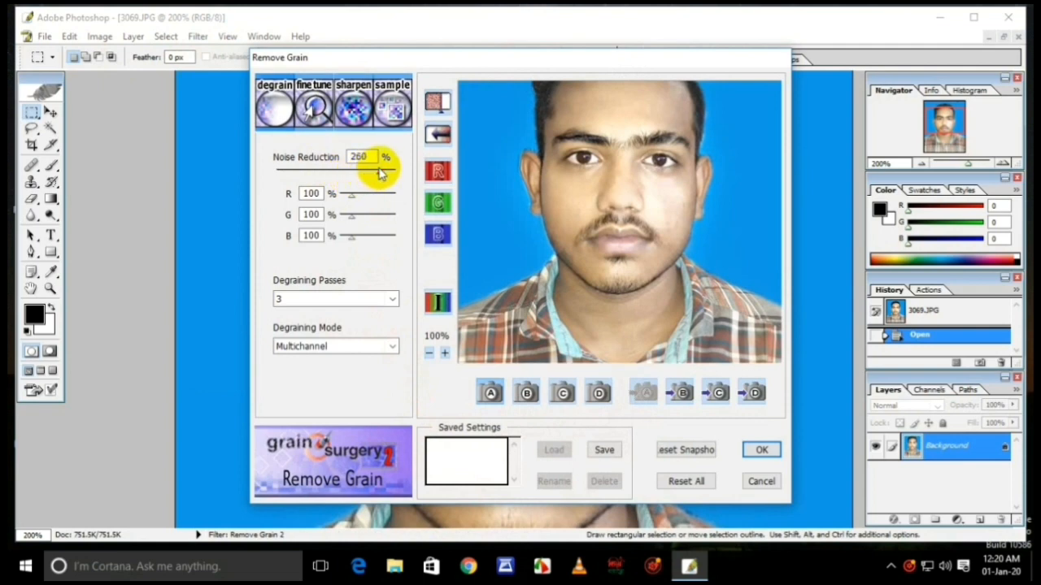
pyautogui.click(759, 481)
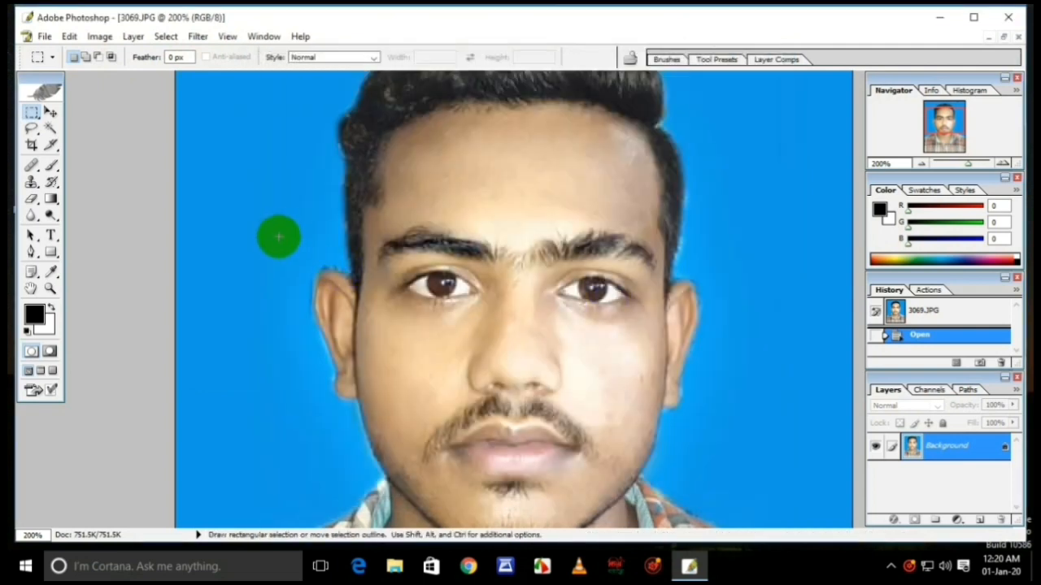
# Select the blue backdrop with the Magic Wand, invert the selection, and copy the man onto a new layer.
pyautogui.hotkey('ctrl', '0')
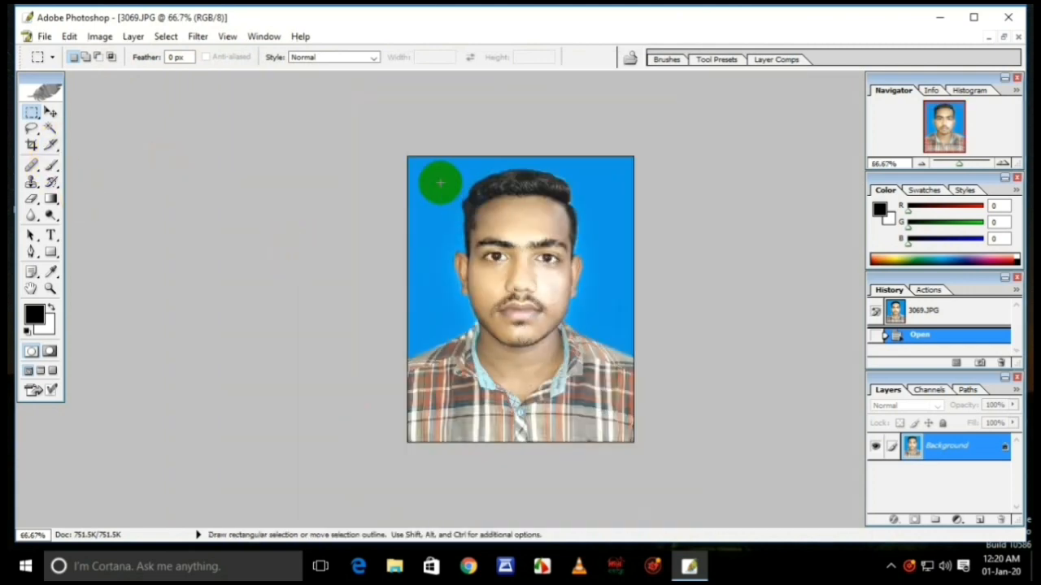
pyautogui.click(50, 128)
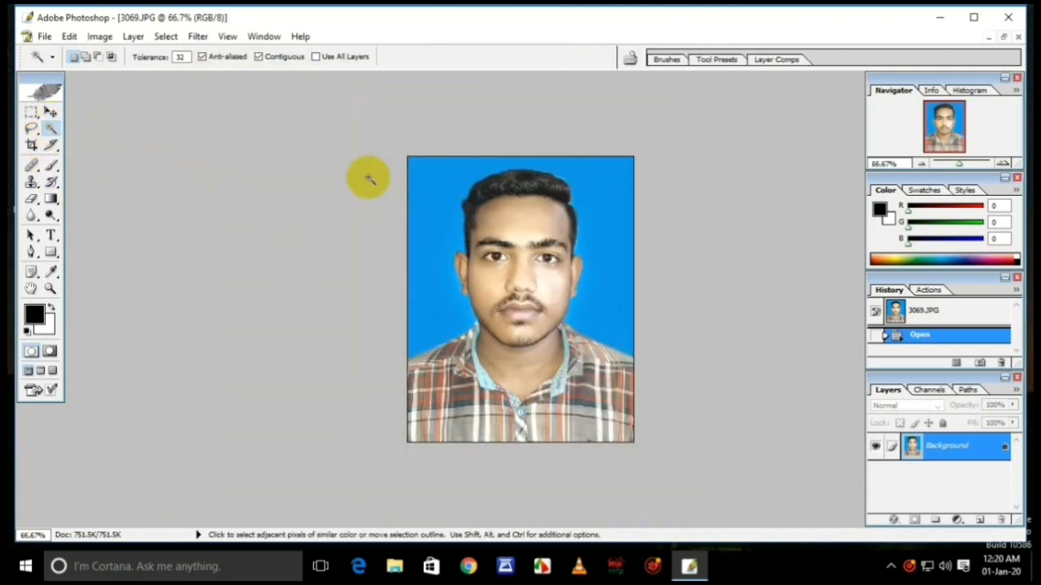
pyautogui.click(449, 184)
pyautogui.hotkey('ctrl', 'shift', 'i')
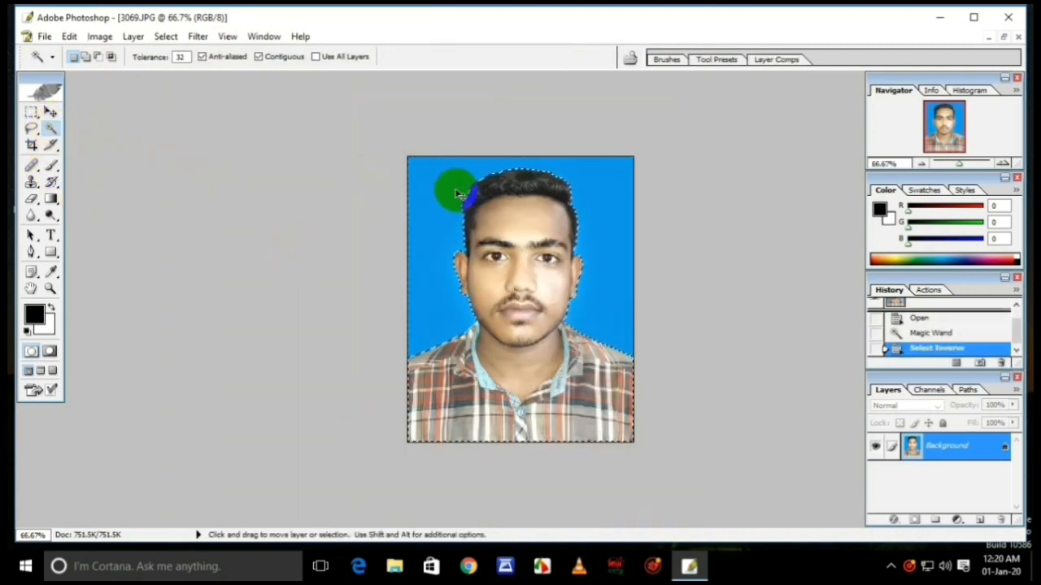
pyautogui.hotkey('ctrl', 'c')
pyautogui.hotkey('ctrl', 'v')
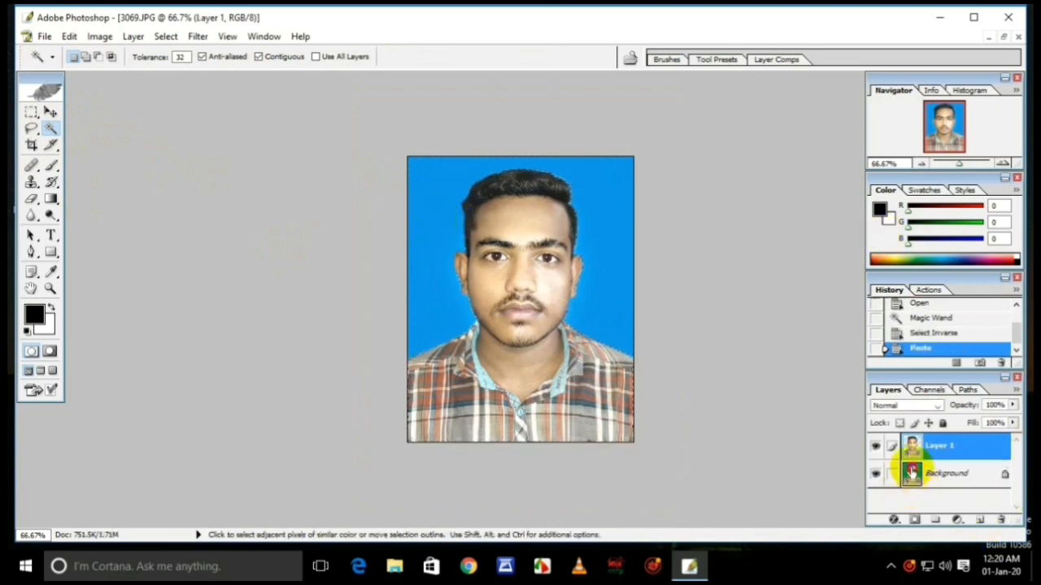
# Choose the blue 2BAFF4 as the background color and fill the Background layer with it.
pyautogui.click(911, 471)
pyautogui.hotkey('ctrl', 'BackSpace')
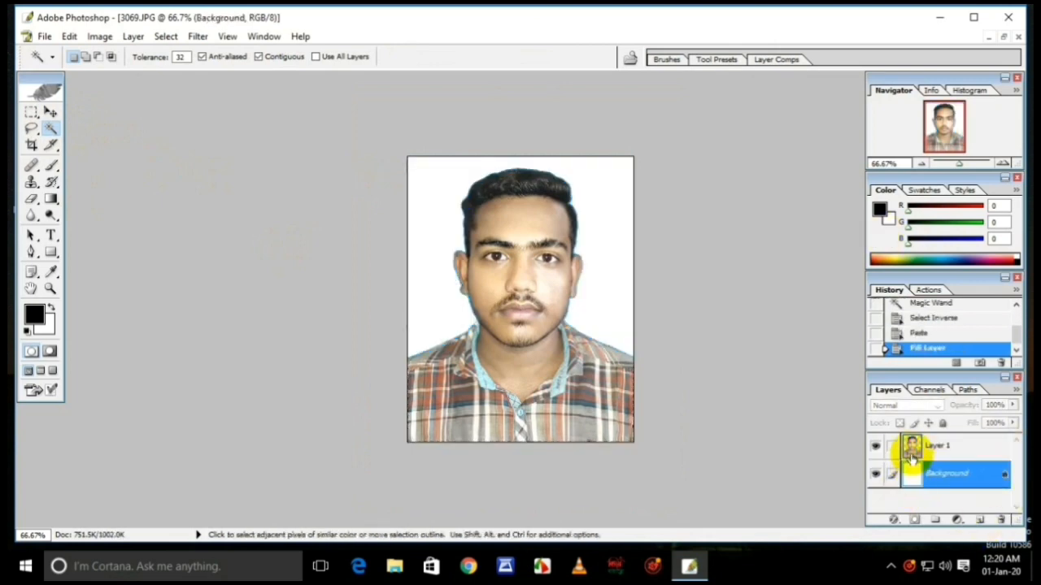
pyautogui.click(43, 324)
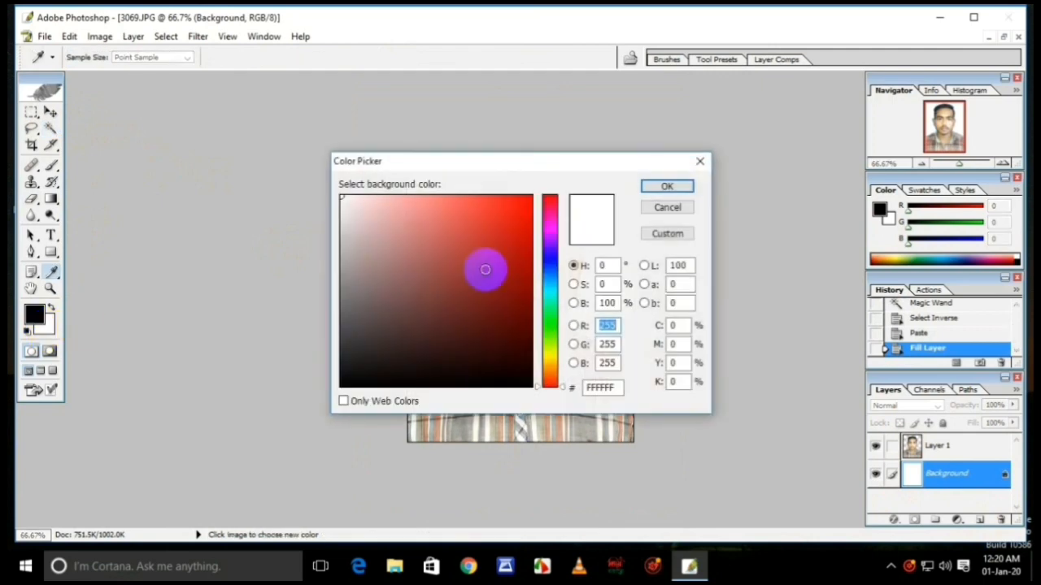
pyautogui.click(545, 277)
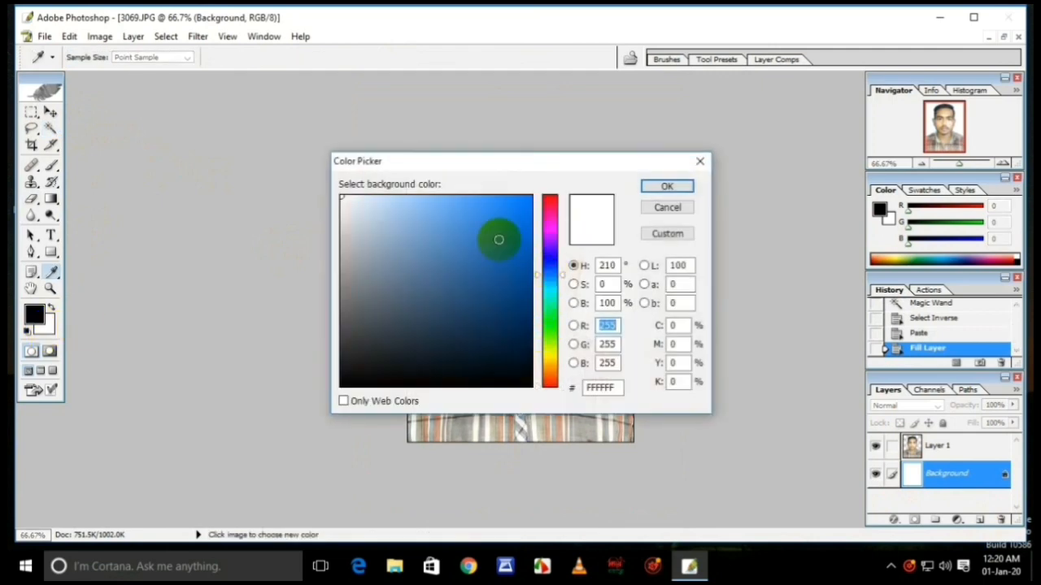
pyautogui.click(544, 285)
pyautogui.click(546, 277)
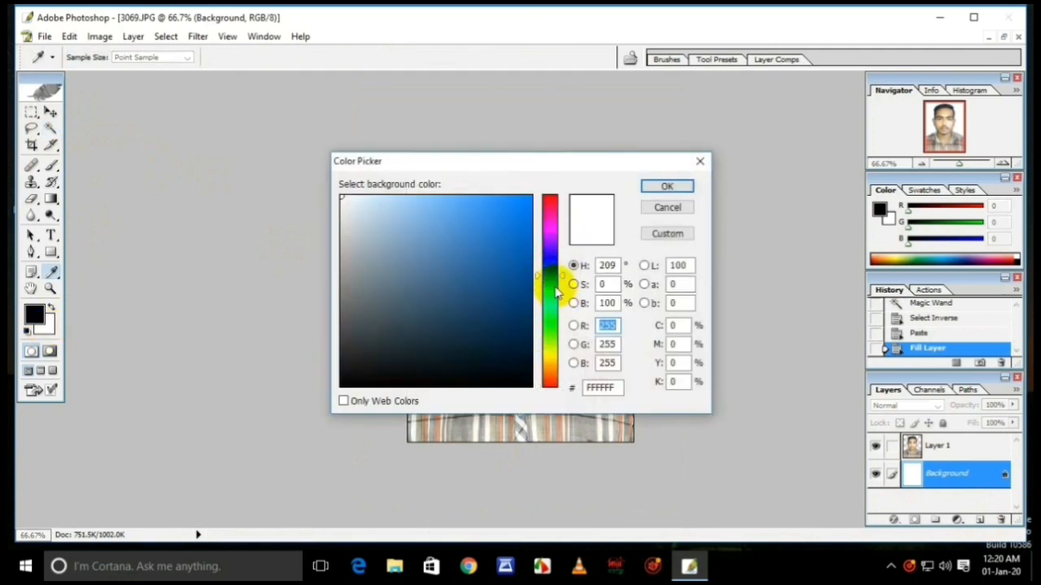
pyautogui.click(498, 205)
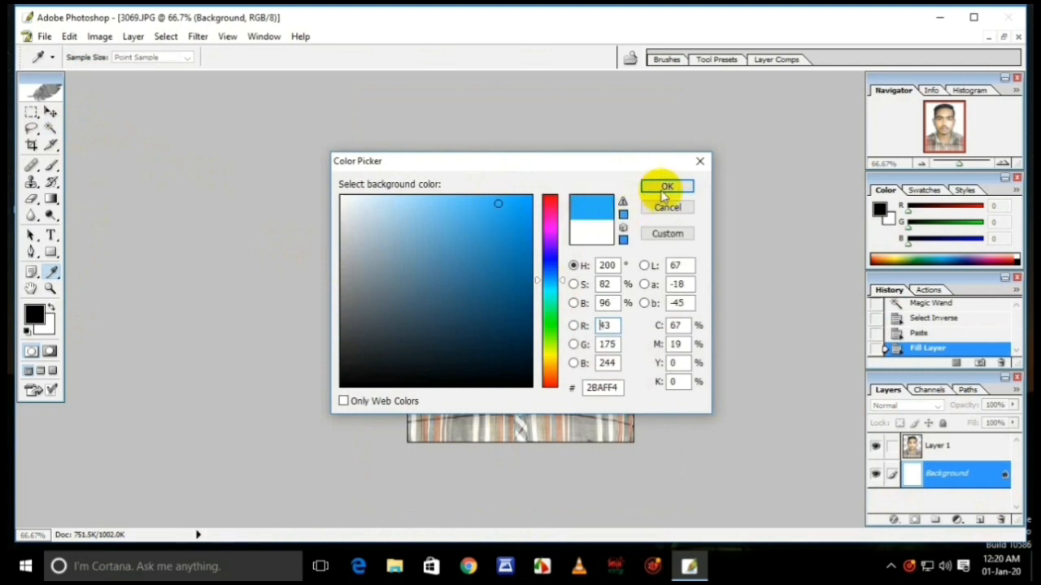
pyautogui.click(666, 187)
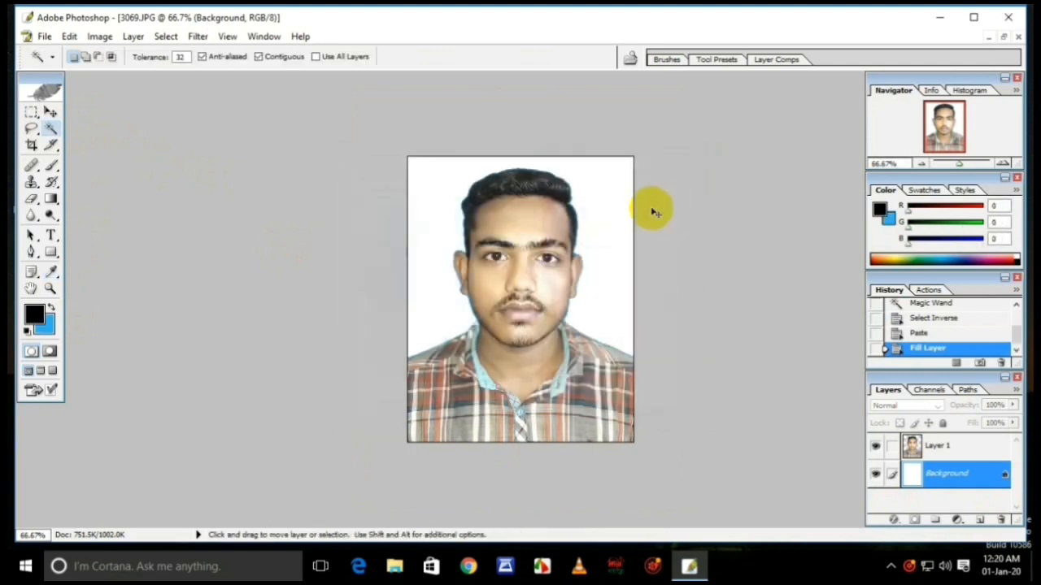
pyautogui.hotkey('ctrl', 'BackSpace')
pyautogui.hotkey('ctrl', 'BackSpace')
pyautogui.hotkey('ctrl', 'BackSpace')
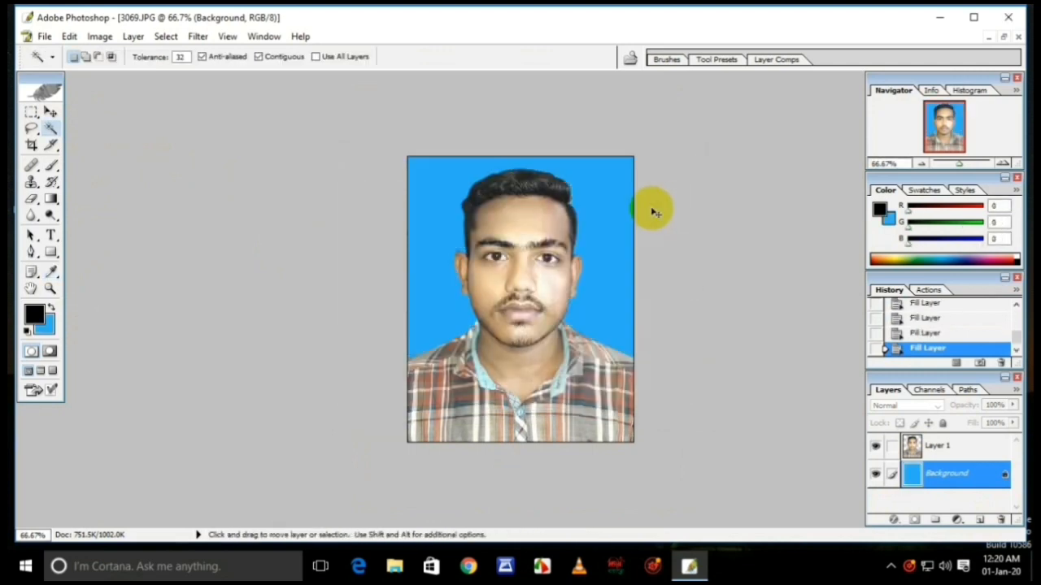
# Apply the Remove Grain 2 filter to the cut-out portrait on Layer 1 with an increased Noise Reduction.
pyautogui.keyDown('ctrl'); pyautogui.click(553, 284); pyautogui.keyUp('ctrl')
pyautogui.keyDown('ctrl'); pyautogui.click(557, 283); pyautogui.keyUp('ctrl')
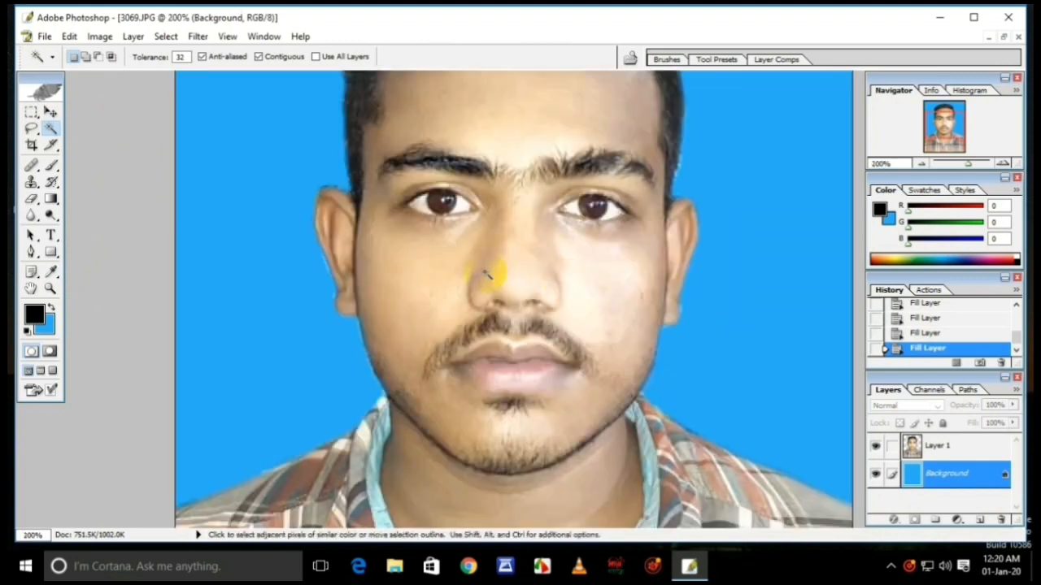
pyautogui.click(903, 448)
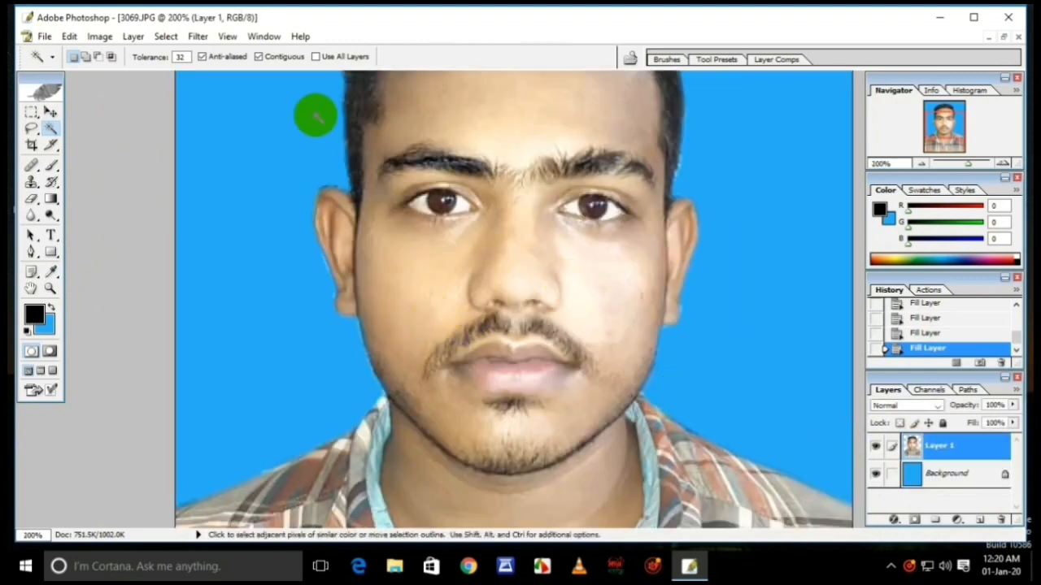
pyautogui.click(198, 36)
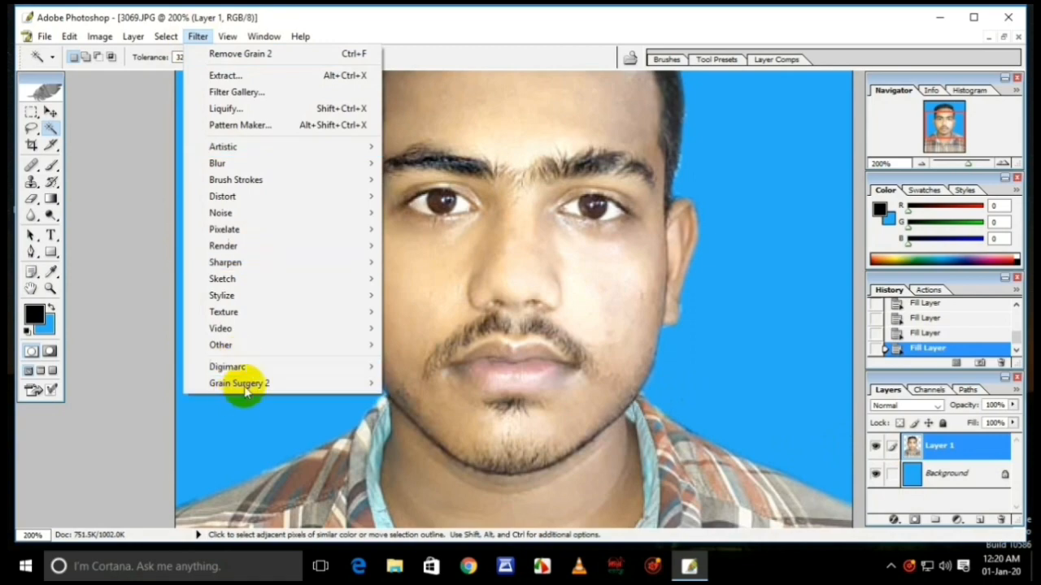
pyautogui.moveTo(258, 385)
pyautogui.click(457, 416)
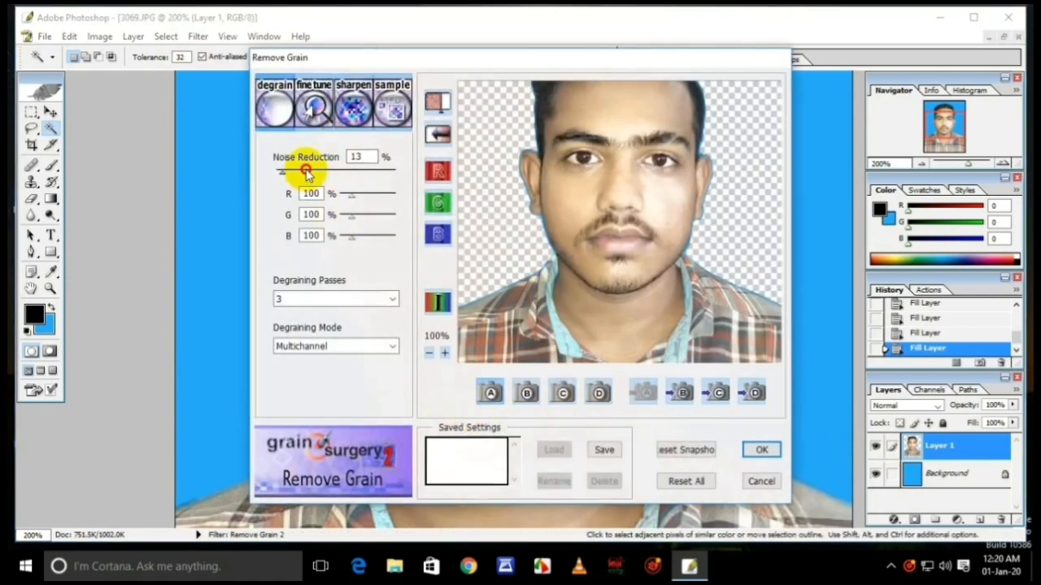
pyautogui.moveTo(302, 170); pyautogui.dragTo(326, 170)
pyautogui.click(755, 448)
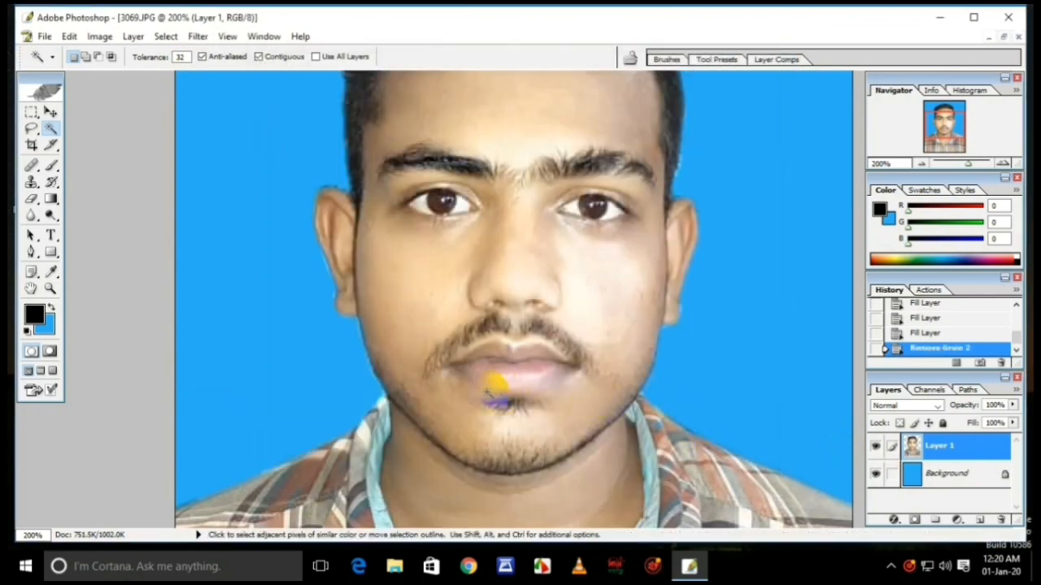
# Examine the filtered portrait as a whole and at 200% zoom, checking the collar, neck and face.
pyautogui.hotkey('ctrl', '-')
pyautogui.hotkey('ctrl', '-')
pyautogui.hotkey('ctrl', '-')
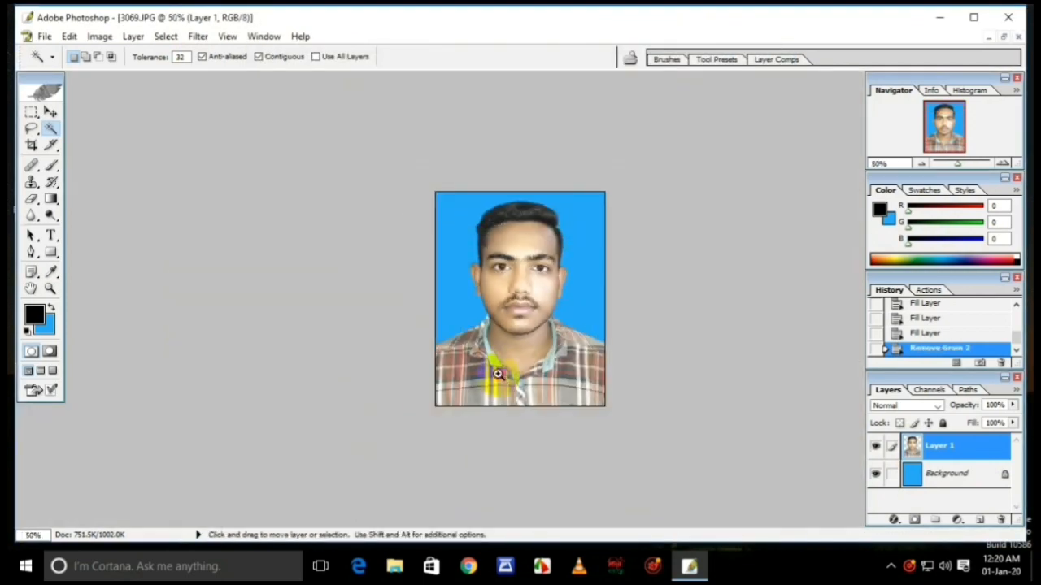
pyautogui.keyDown('ctrl'); pyautogui.click(497, 373); pyautogui.keyUp('ctrl')
pyautogui.keyDown('ctrl'); pyautogui.click(496, 374); pyautogui.keyUp('ctrl')
pyautogui.keyDown('ctrl'); pyautogui.click(500, 380); pyautogui.keyUp('ctrl')
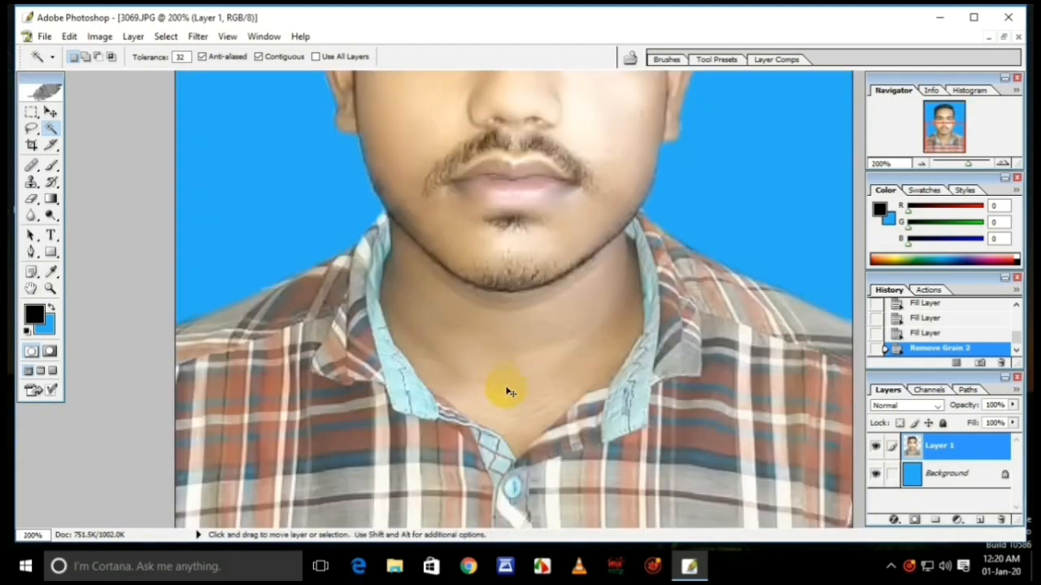
pyautogui.hotkey('ctrl', '0')
pyautogui.keyDown('ctrl'); pyautogui.click(510, 351); pyautogui.keyUp('ctrl')
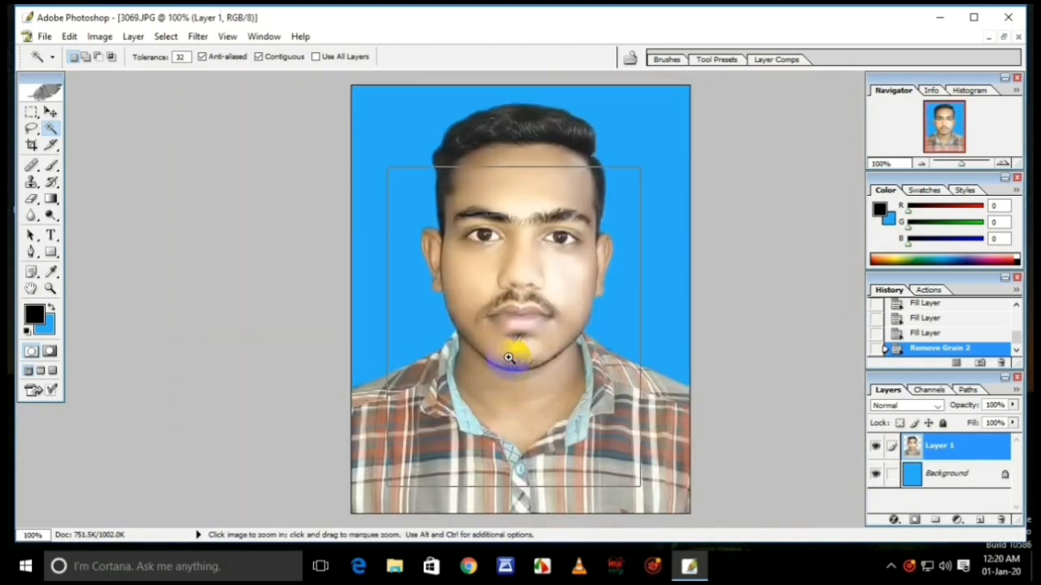
pyautogui.keyDown('ctrl'); pyautogui.click(511, 359); pyautogui.keyUp('ctrl')
pyautogui.moveTo(517, 299); pyautogui.dragTo(515, 379)
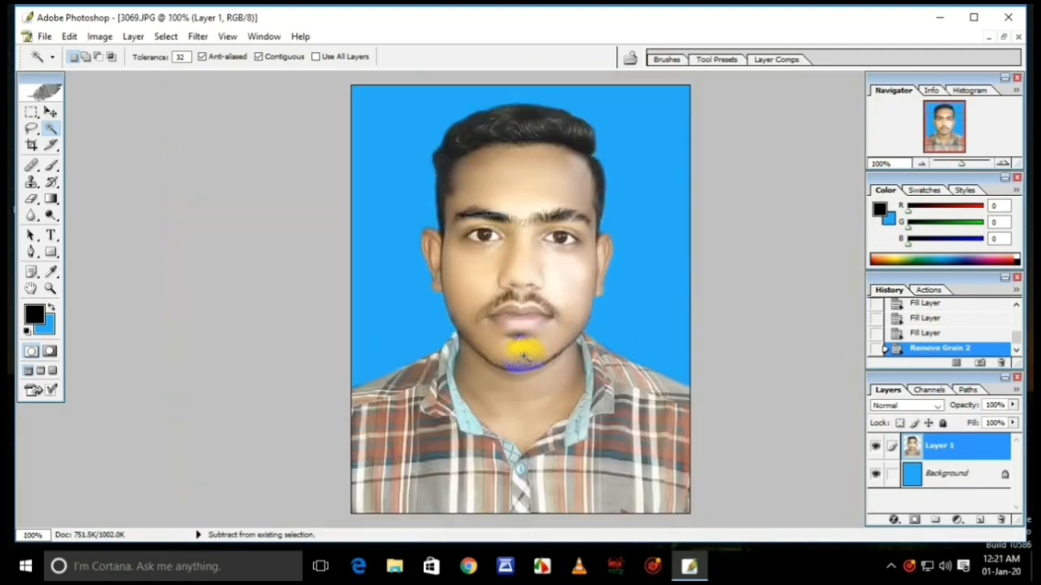
pyautogui.keyDown('alt'); pyautogui.click(526, 358); pyautogui.keyUp('alt')
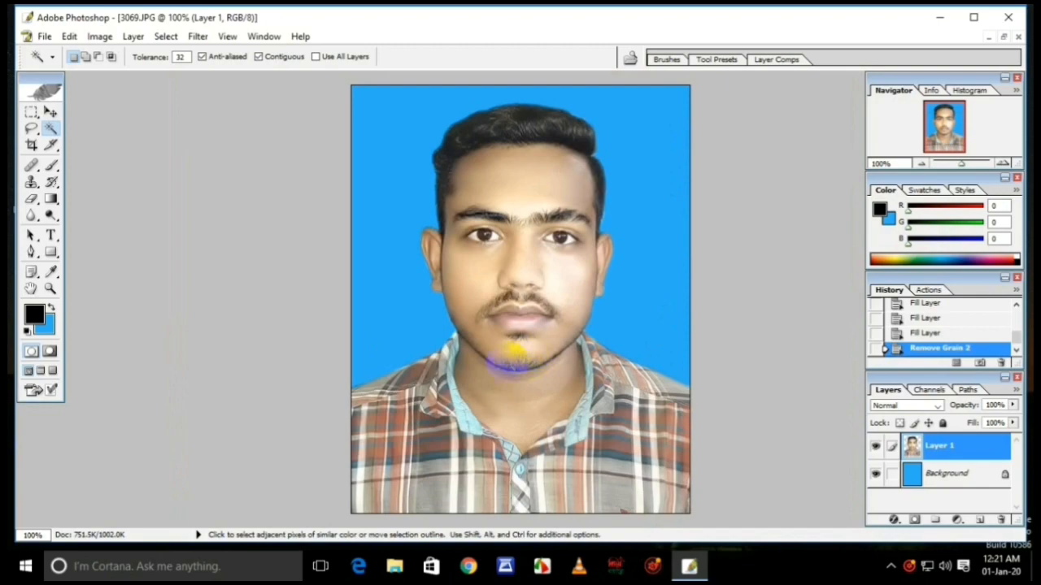
# Inspect the skin, beard, forehead and hair of the filtered portrait at 300% and 200% zoom.
pyautogui.keyDown('ctrl'); pyautogui.click(470, 379); pyautogui.keyUp('ctrl')
pyautogui.keyDown('ctrl'); pyautogui.click(471, 379); pyautogui.keyUp('ctrl')
pyautogui.moveTo(520, 222); pyautogui.dragTo(484, 513)
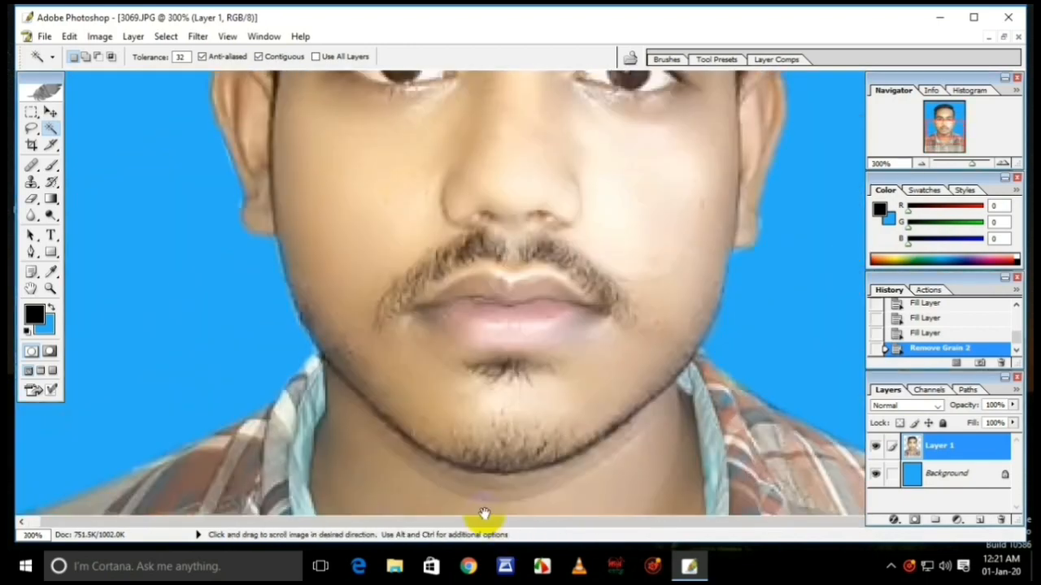
pyautogui.scroll(4, 506, 437)
pyautogui.keyDown('ctrl'); pyautogui.keyDown('alt'); pyautogui.click(489, 393); pyautogui.keyUp('alt'); pyautogui.keyUp('ctrl')
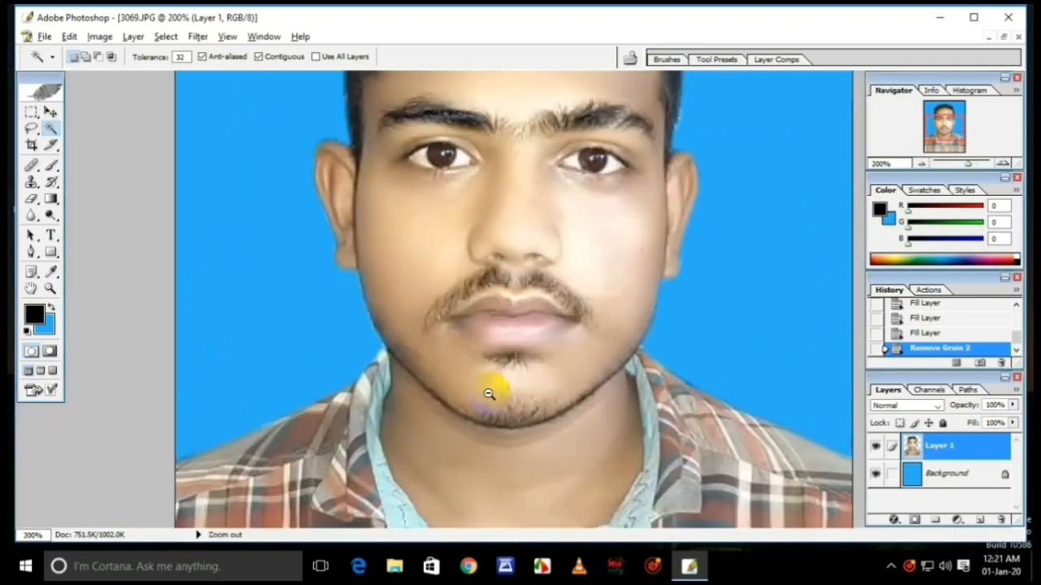
pyautogui.keyDown('ctrl'); pyautogui.keyDown('alt'); pyautogui.click(482, 376); pyautogui.keyUp('alt'); pyautogui.keyUp('ctrl')
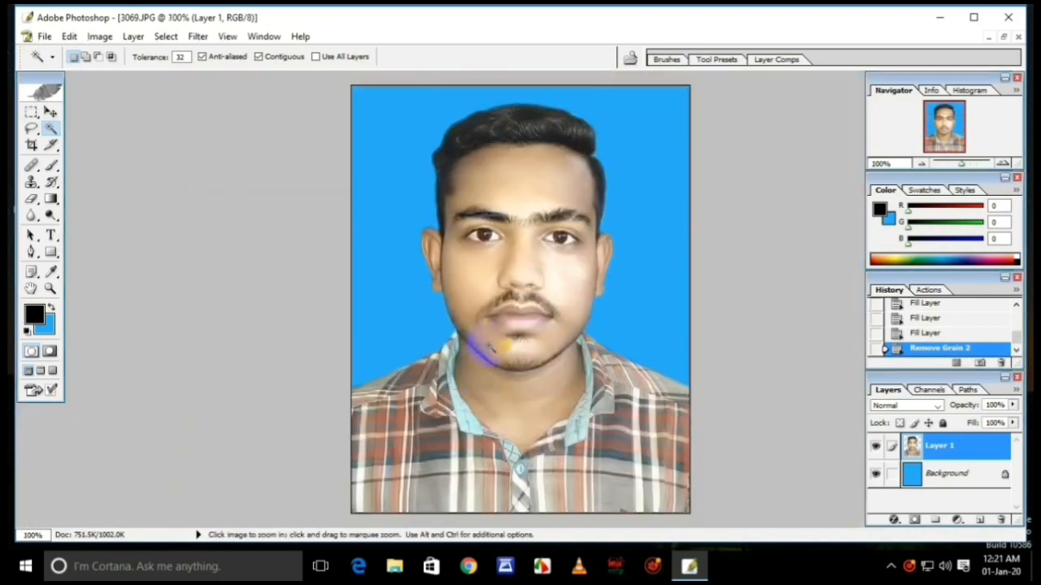
pyautogui.keyDown('ctrl'); pyautogui.click(488, 319); pyautogui.keyUp('ctrl')
pyautogui.moveTo(500, 235); pyautogui.dragTo(516, 380)
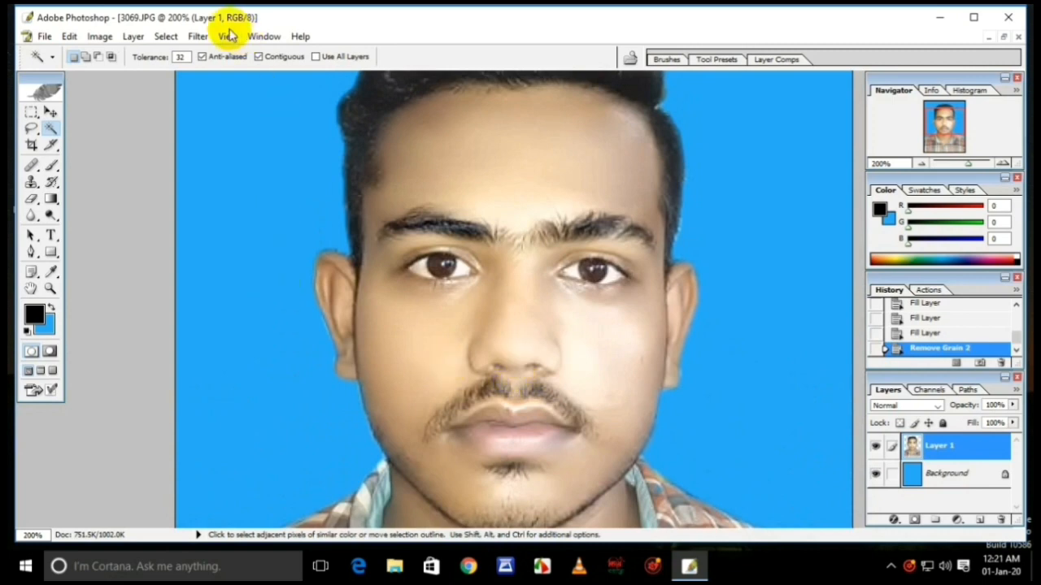
pyautogui.scroll(4, 532, 281)
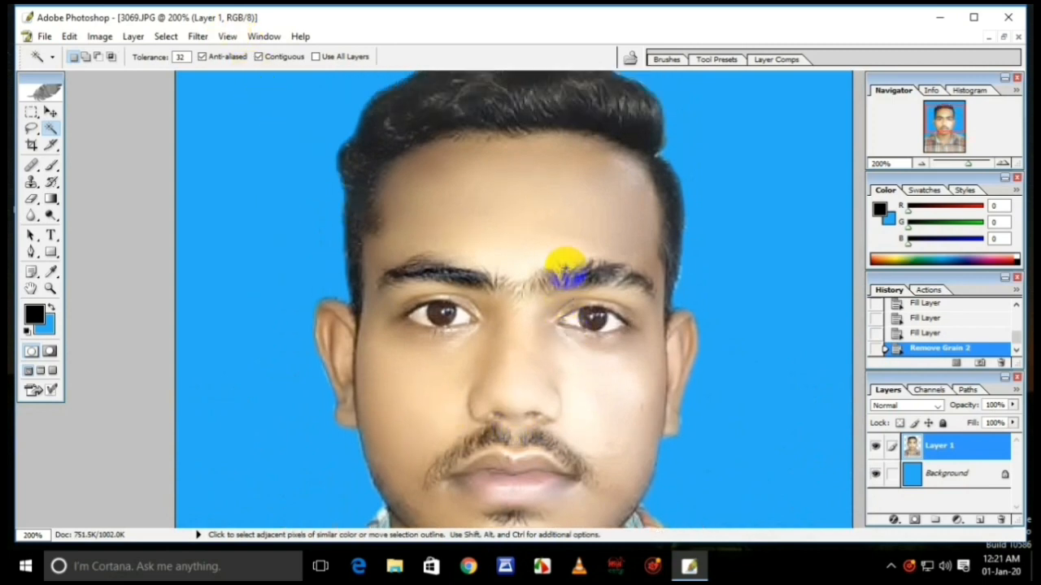
pyautogui.scroll(3, 553, 259)
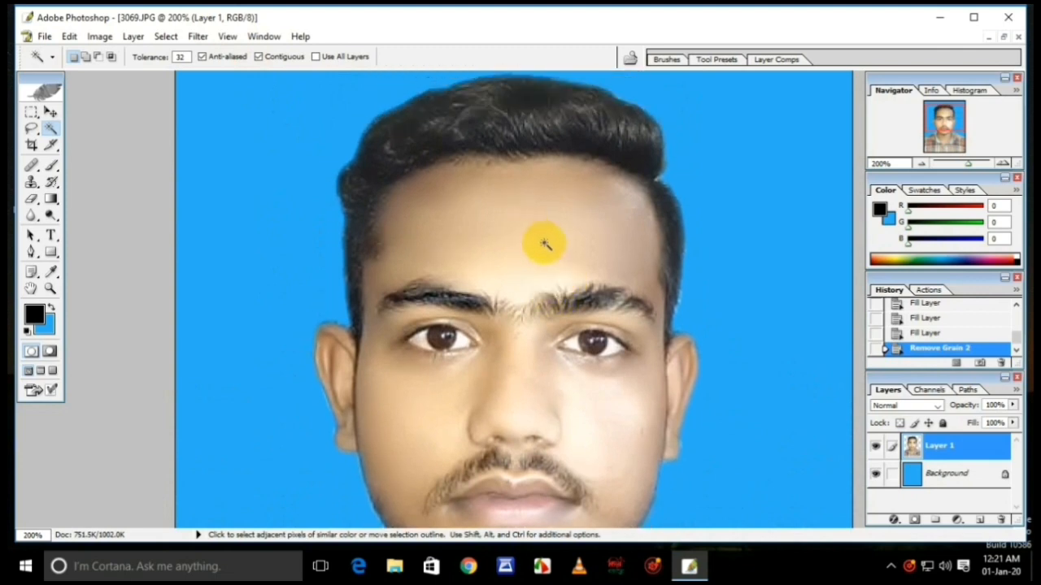
pyautogui.scroll(3, 545, 244)
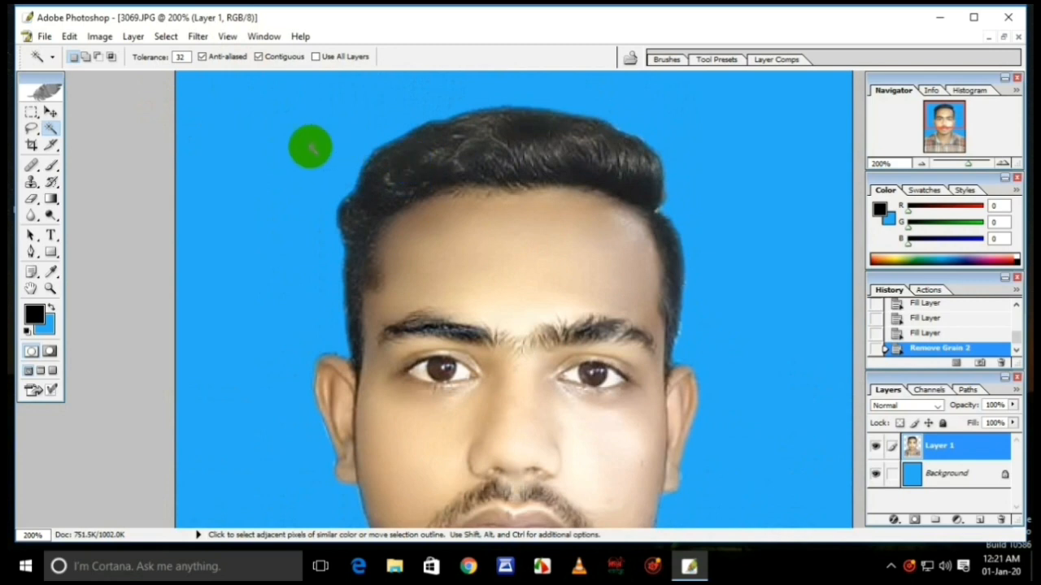
pyautogui.scroll(-5, 418, 186)
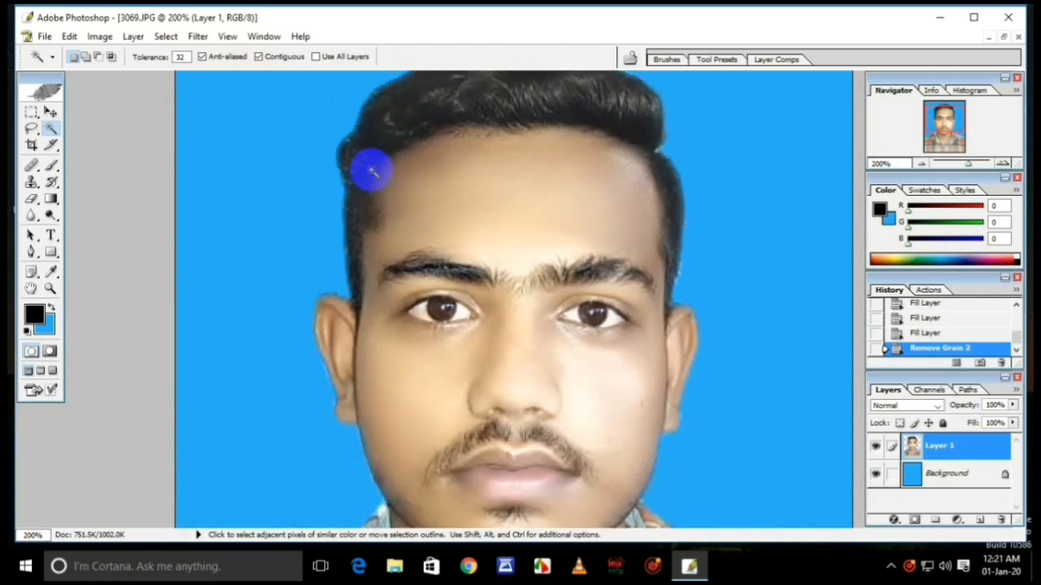
pyautogui.scroll(1, 398, 175)
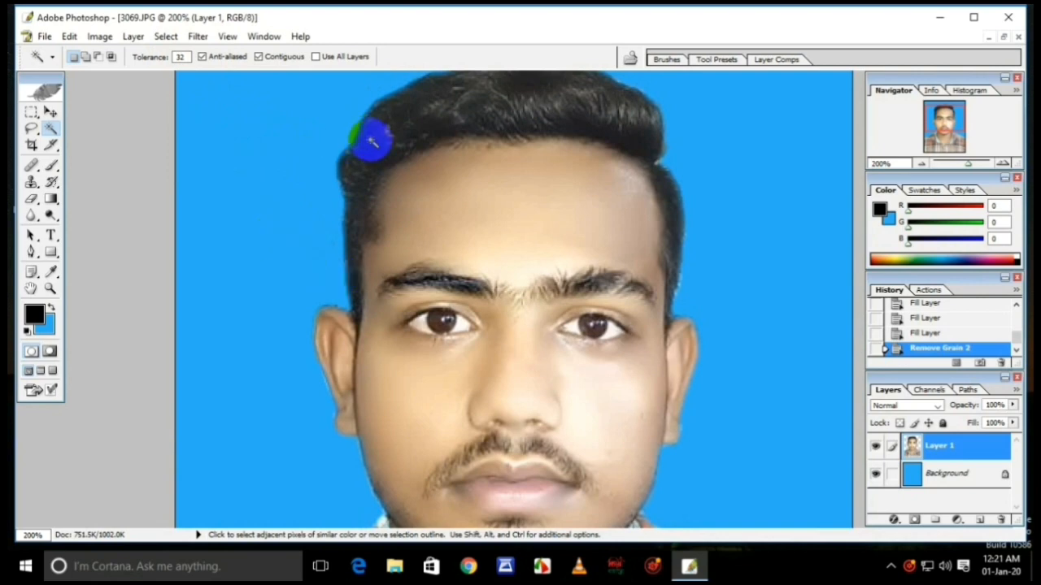
# Check the filtered portrait's hair and forehead, and view the whole portrait against the blue background at a smaller zoom.
pyautogui.scroll(2, 327, 168)
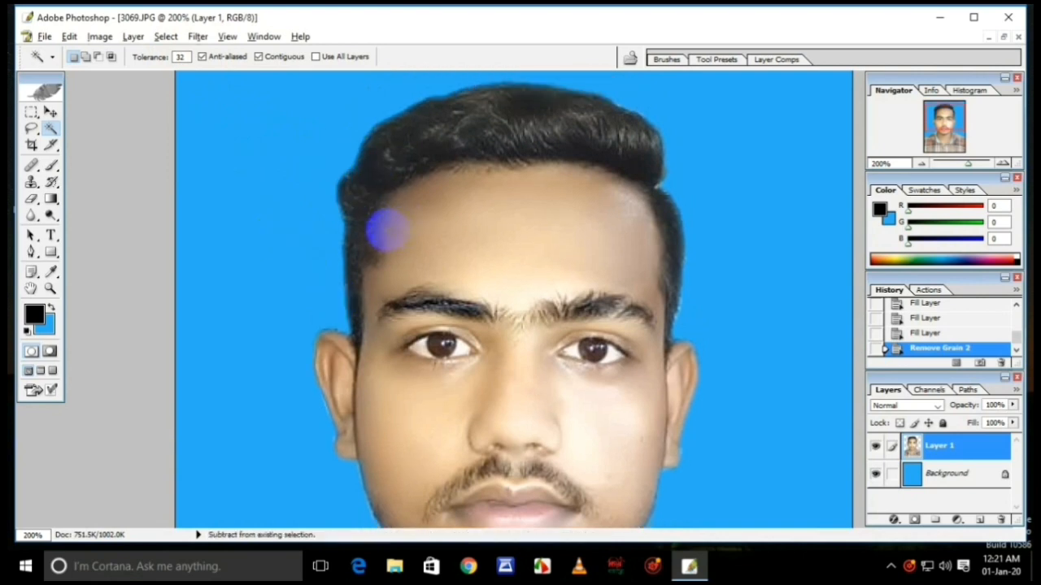
pyautogui.keyDown('ctrl'); pyautogui.keyDown('alt'); pyautogui.click(392, 227); pyautogui.keyUp('alt'); pyautogui.keyUp('ctrl')
pyautogui.keyDown('ctrl'); pyautogui.keyDown('alt'); pyautogui.click(394, 229); pyautogui.keyUp('alt'); pyautogui.keyUp('ctrl')
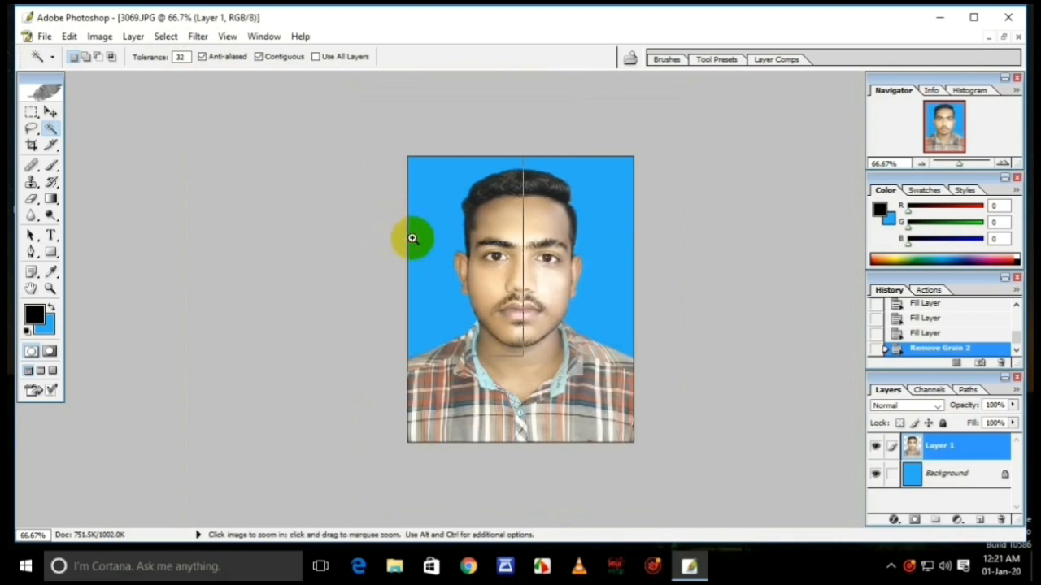
pyautogui.keyDown('ctrl'); pyautogui.click(410, 241); pyautogui.keyUp('ctrl')
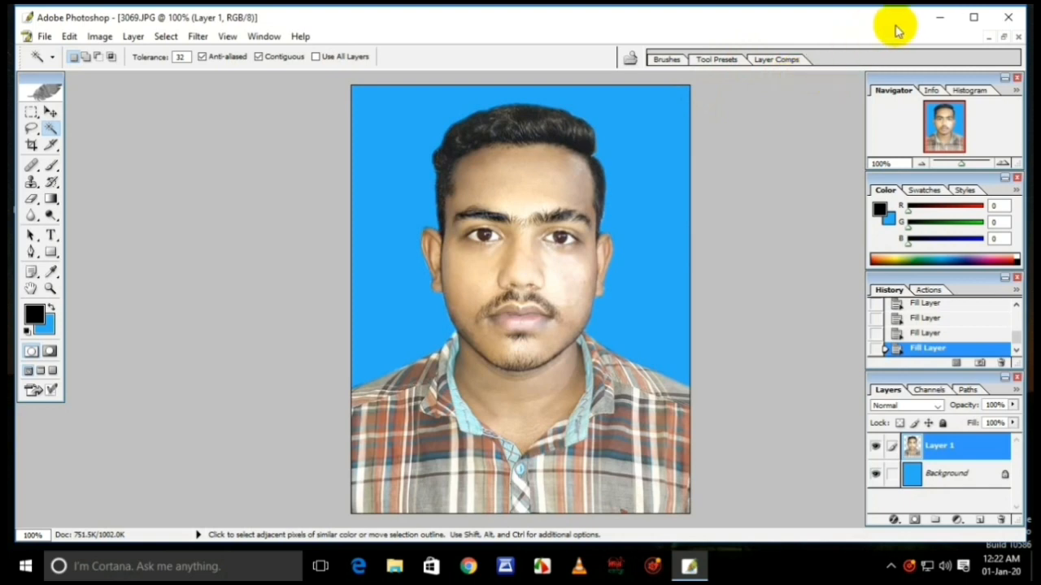
# Minimize Photoshop to return to the Windows desktop and refresh the desktop several times.
pyautogui.click(940, 17)
pyautogui.rightClick(432, 182)
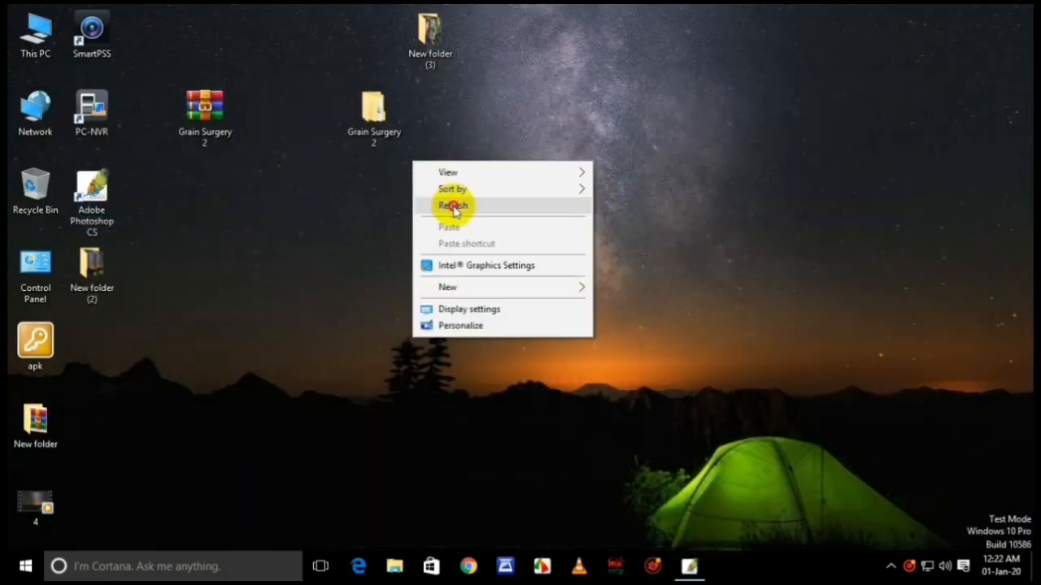
pyautogui.rightClick(428, 175)
pyautogui.rightClick(441, 184)
pyautogui.click(482, 235)
pyautogui.rightClick(457, 204)
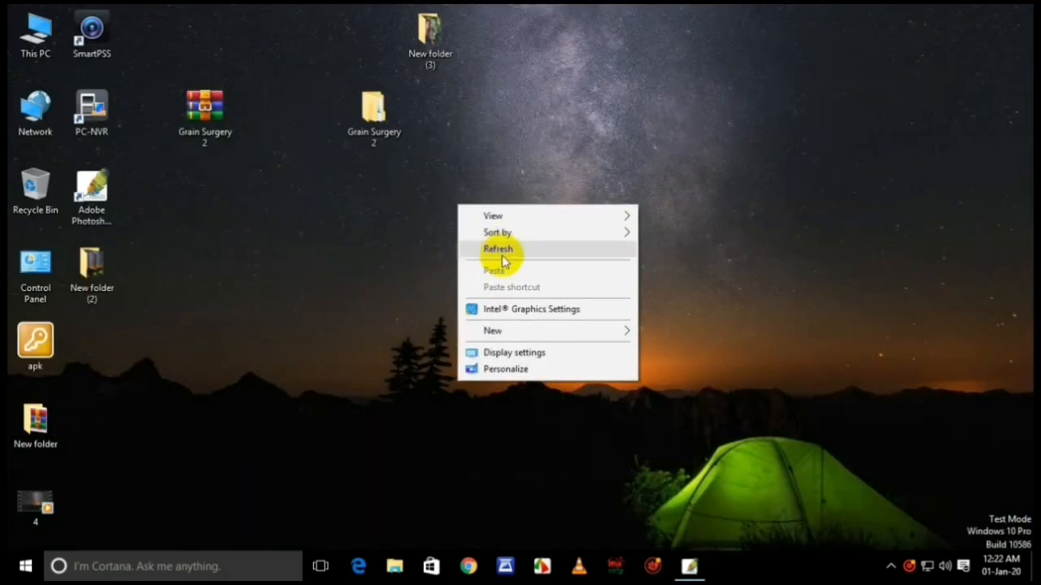
pyautogui.click(502, 251)
pyautogui.rightClick(474, 220)
pyautogui.click(519, 266)
pyautogui.rightClick(495, 237)
pyautogui.click(526, 285)
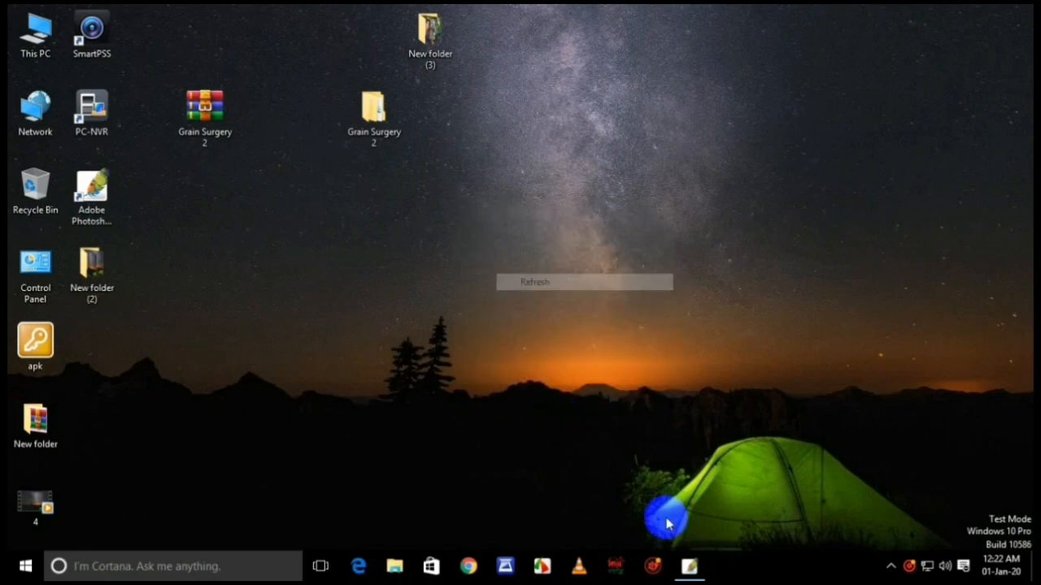
pyautogui.click(890, 566)
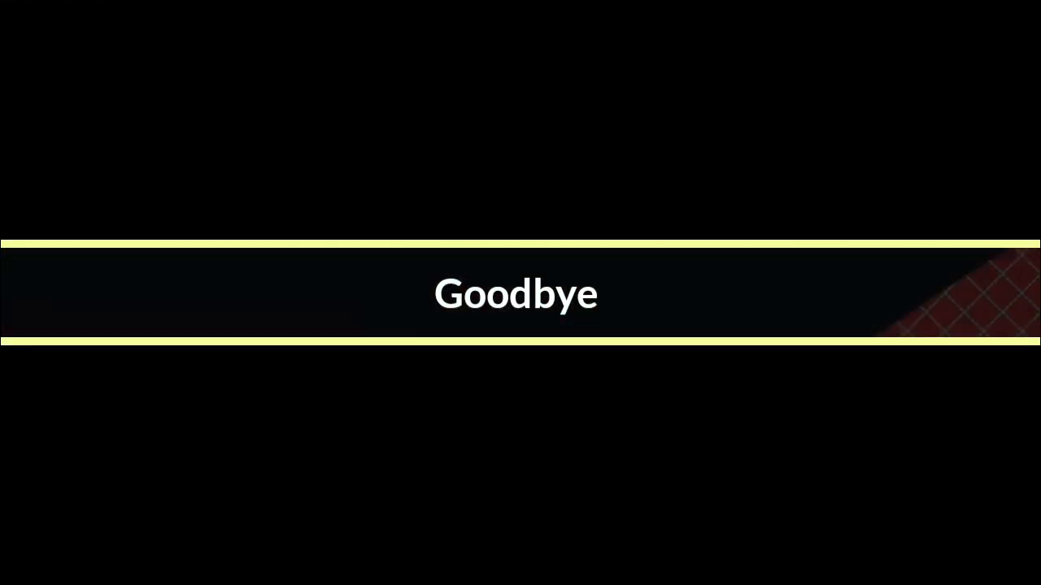